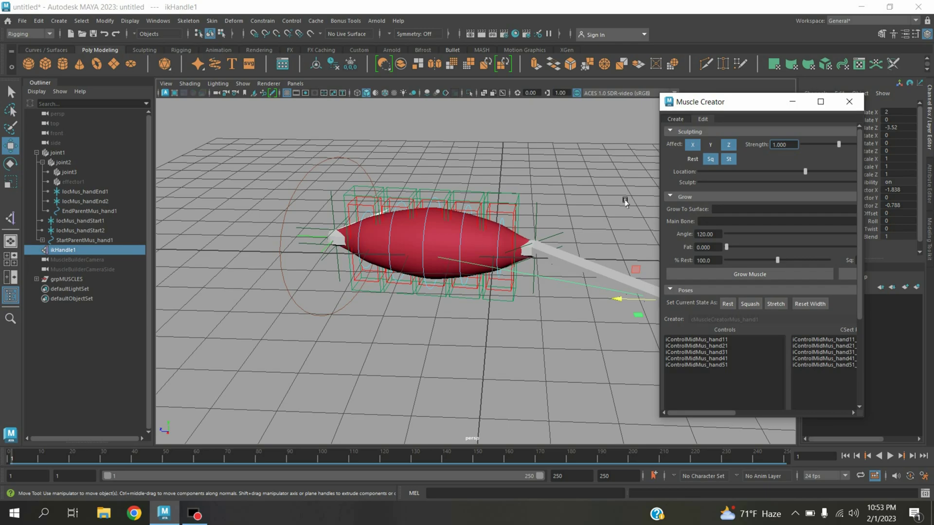
# Drag ikHandle1 to bend the joint chain so the red muscle bulges and reshapes.
pyautogui.moveTo(737, 103); pyautogui.dragTo(775, 113)
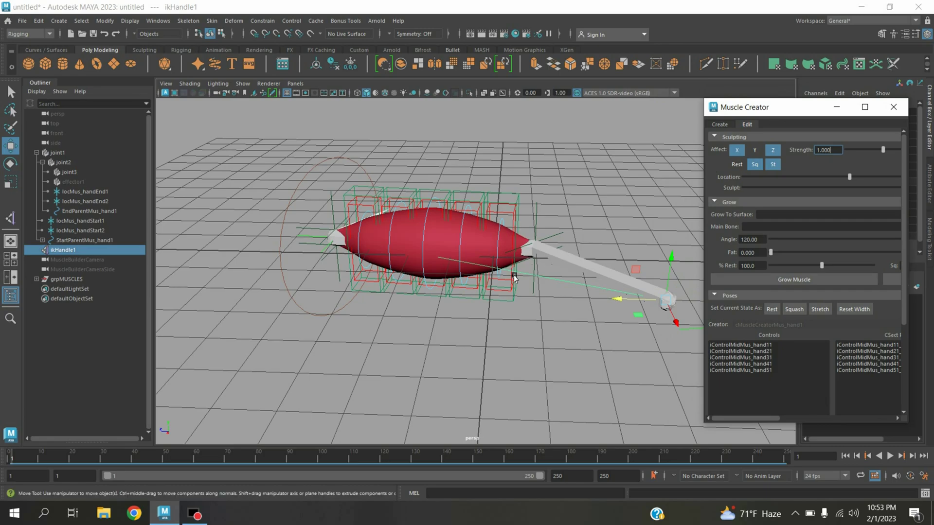
pyautogui.keyDown('alt'); pyautogui.moveTo(519, 307); pyautogui.dragTo(483, 306); pyautogui.keyUp('alt')
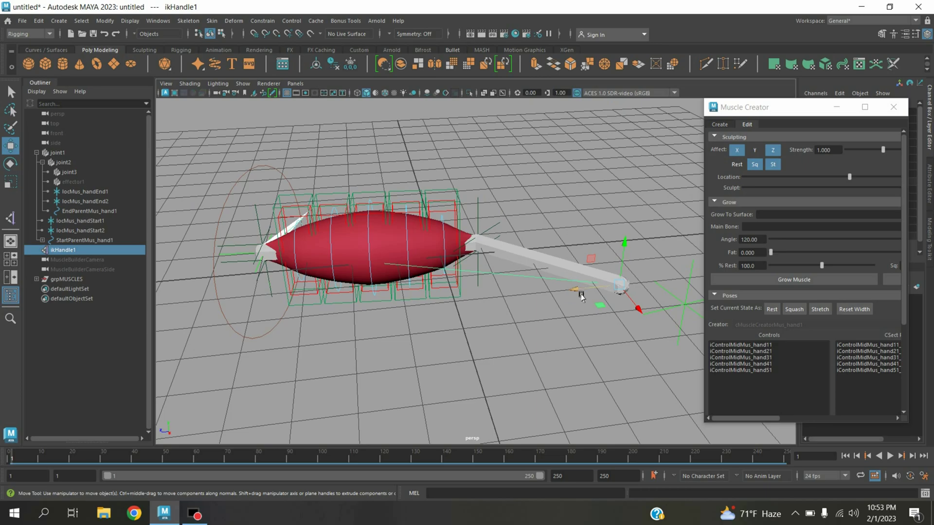
pyautogui.moveTo(581, 296)
pyautogui.mouseDown()
pyautogui.moveTo(601, 288)
pyautogui.moveTo(560, 302)
pyautogui.moveTo(551, 299)
pyautogui.moveTo(594, 292)
pyautogui.moveTo(507, 298)
pyautogui.moveTo(608, 297)
pyautogui.moveTo(557, 298)
pyautogui.moveTo(583, 304)
pyautogui.mouseUp()
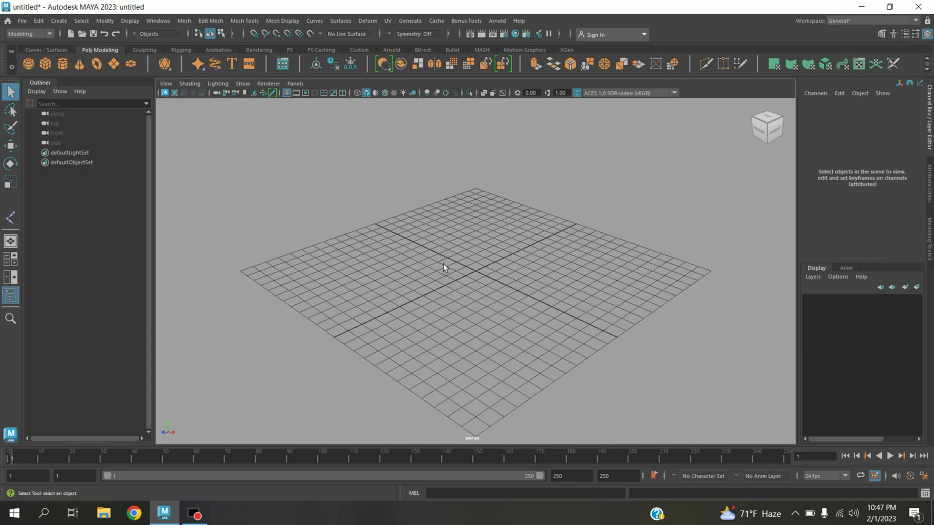
pyautogui.click(42, 33)
# In the Rigging menu set, place three grid-snapped joints to form a chain.
pyautogui.click(20, 54)
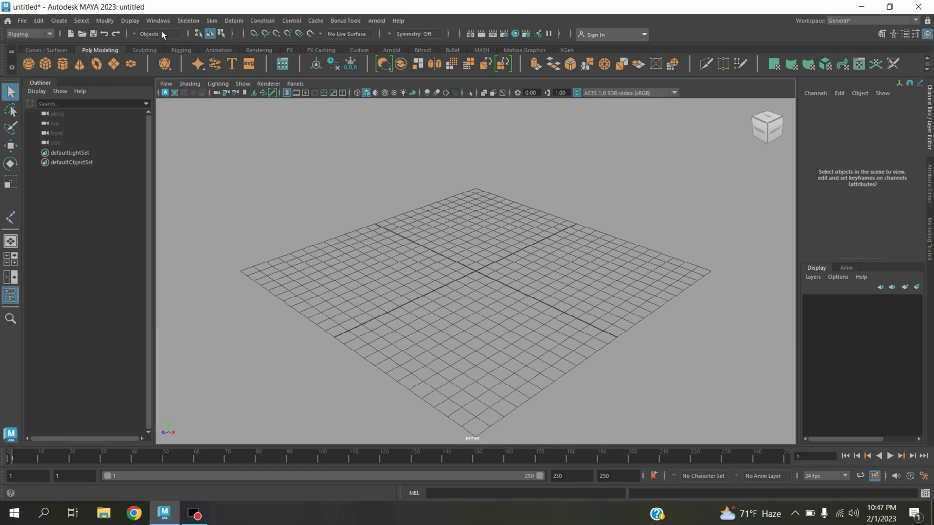
pyautogui.click(187, 21)
pyautogui.click(202, 47)
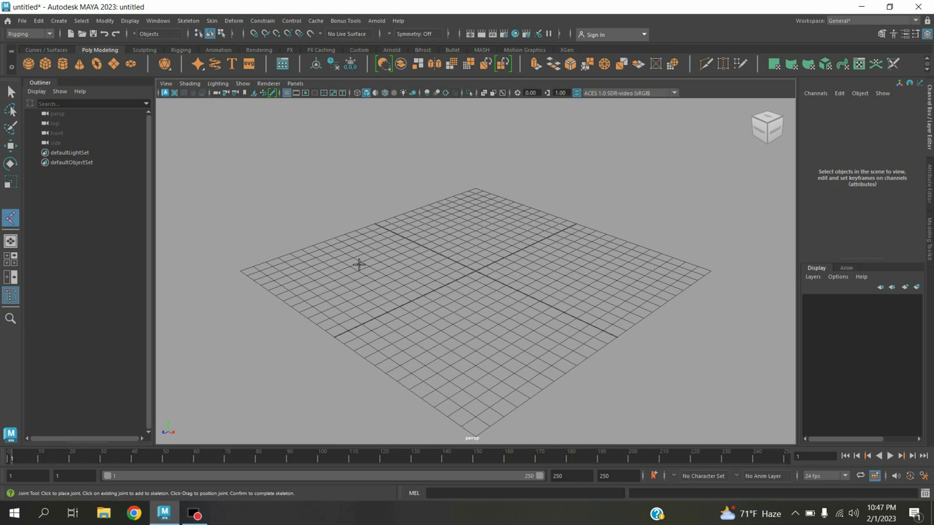
pyautogui.keyDown('alt'); pyautogui.moveTo(376, 294); pyautogui.dragTo(402, 298); pyautogui.keyUp('alt')
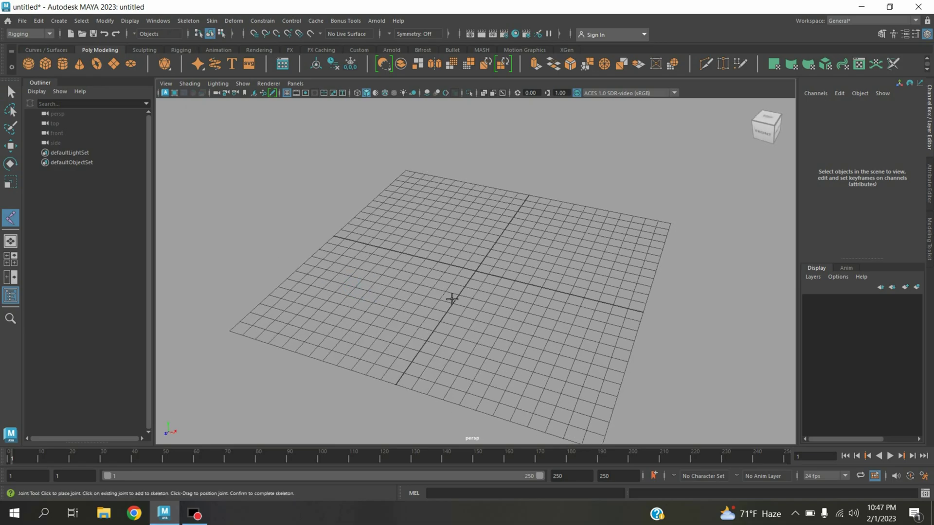
pyautogui.press('x')
pyautogui.click(440, 302)
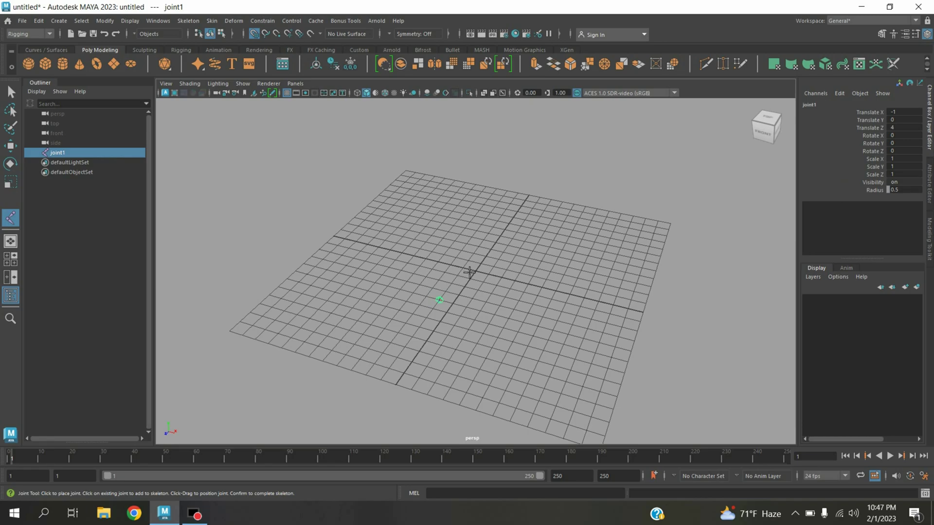
pyautogui.press('x')
pyautogui.click(469, 265)
pyautogui.press('x')
pyautogui.click(521, 265)
pyautogui.press('q')
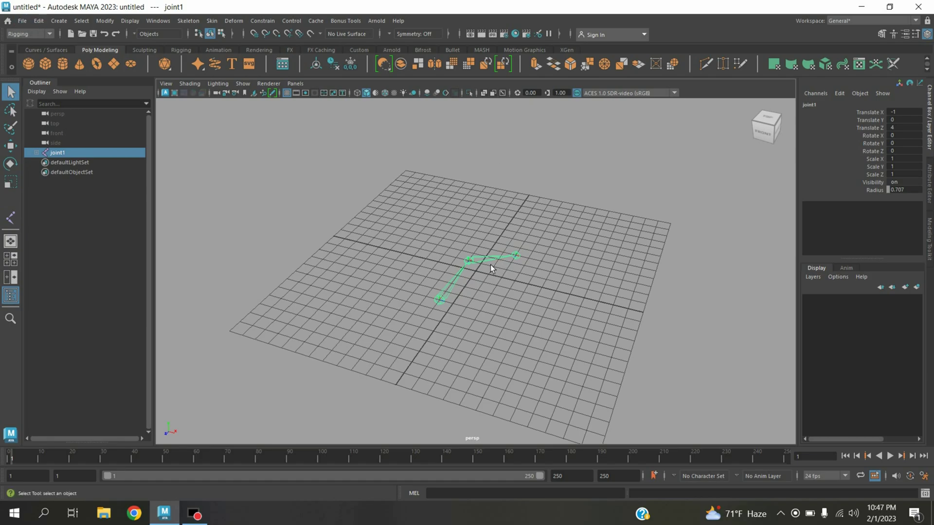
# Select the whole joint hierarchy and set its Radius to 0.14.
pyautogui.click(81, 21)
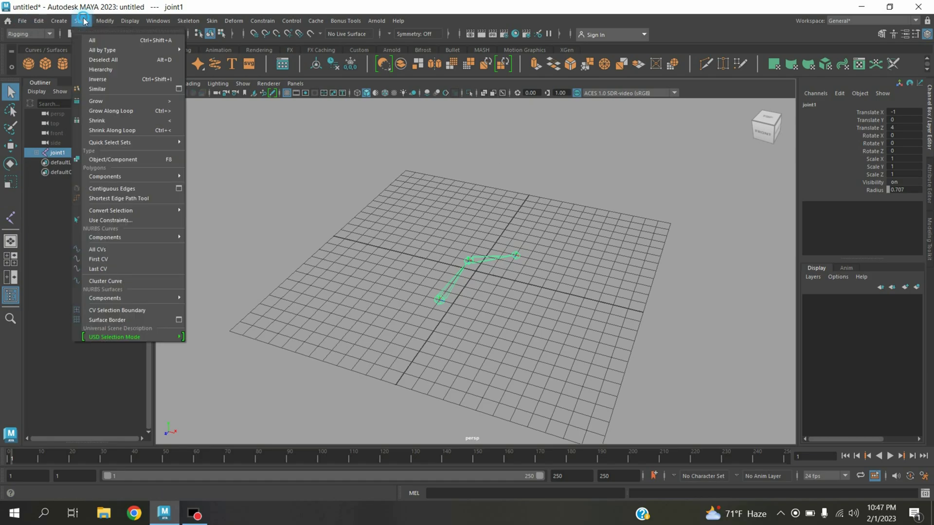
pyautogui.click(101, 69)
pyautogui.click(905, 189)
pyautogui.press('BackSpace')
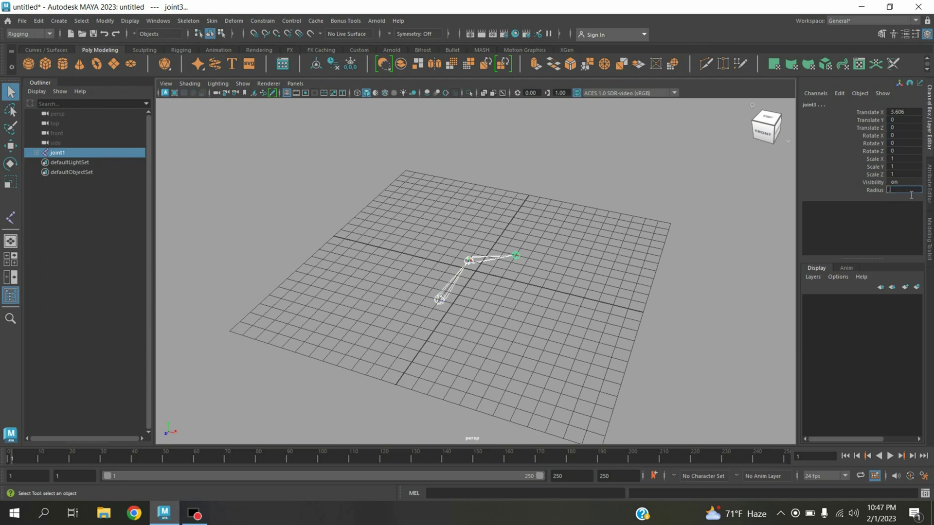
pyautogui.write('.14')
pyautogui.press('Return')
pyautogui.scroll(3, 490, 281)
pyautogui.scroll(2, 490, 281)
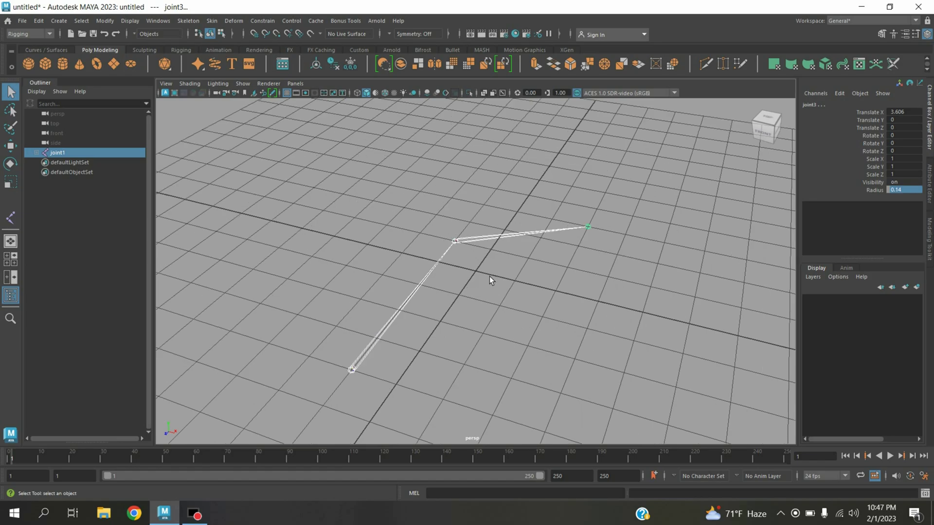
# Create ikHandle1 running from the root joint to the end joint.
pyautogui.click(188, 20)
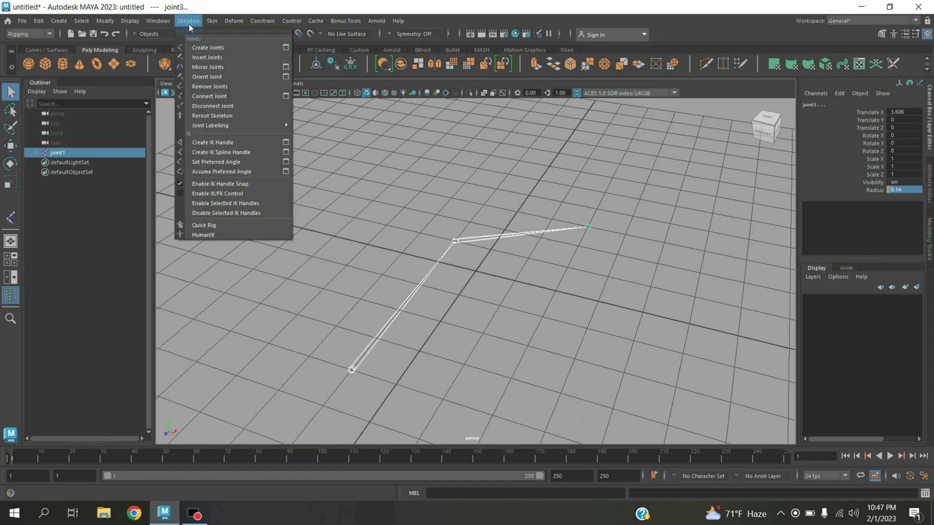
pyautogui.click(233, 142)
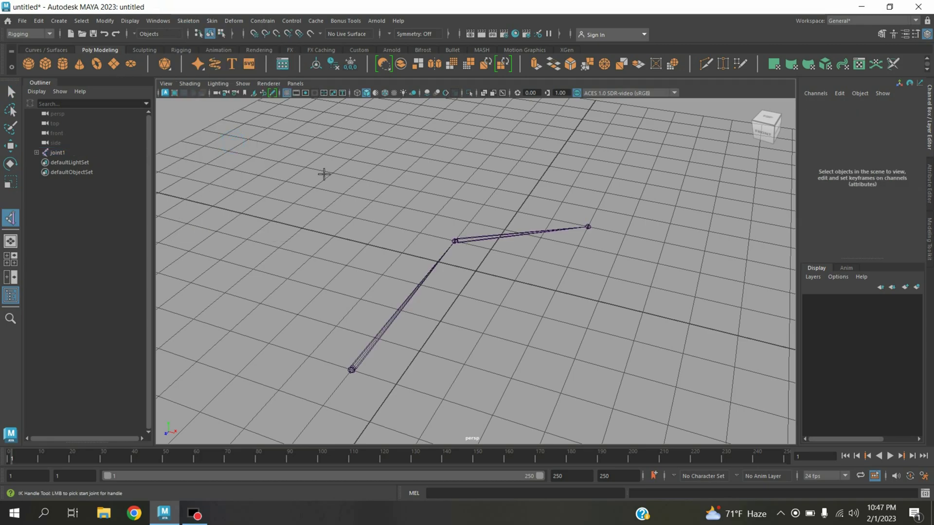
pyautogui.click(352, 371)
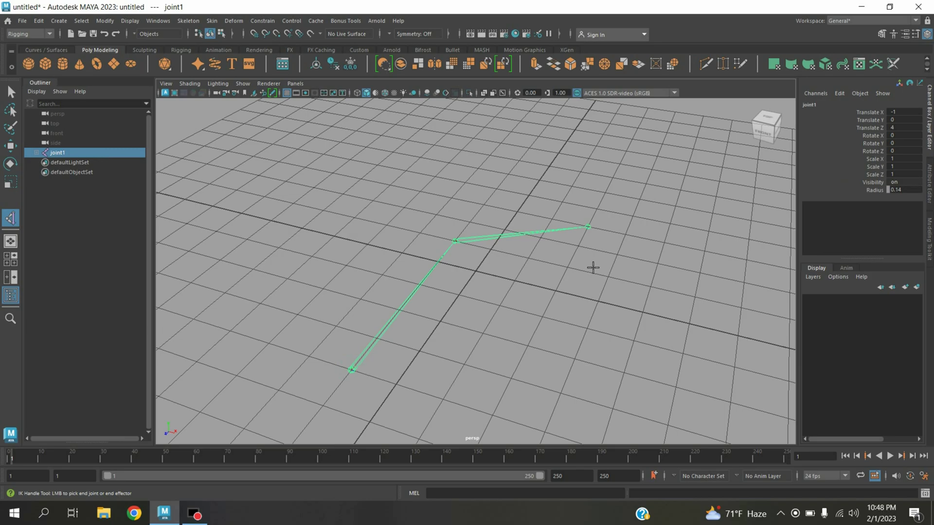
pyautogui.click(592, 229)
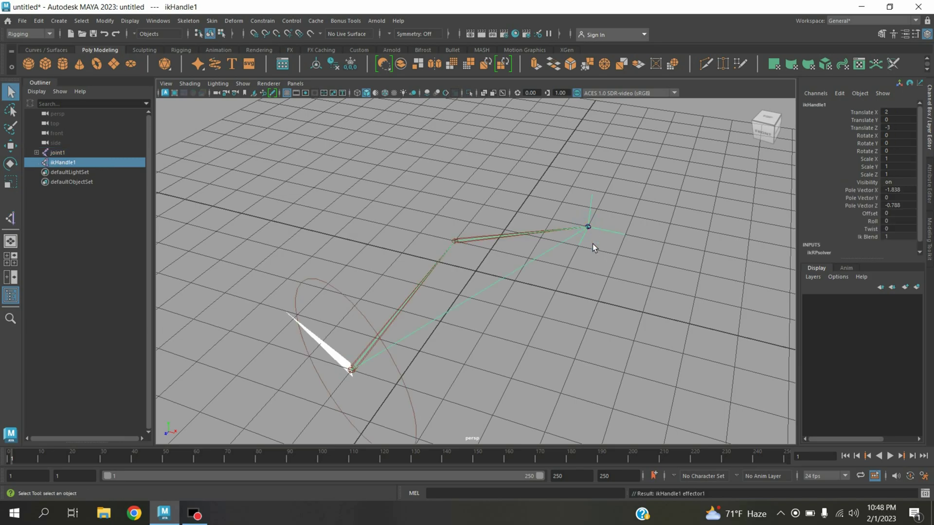
pyautogui.keyDown('alt'); pyautogui.moveTo(598, 282); pyautogui.dragTo(544, 285); pyautogui.keyUp('alt')
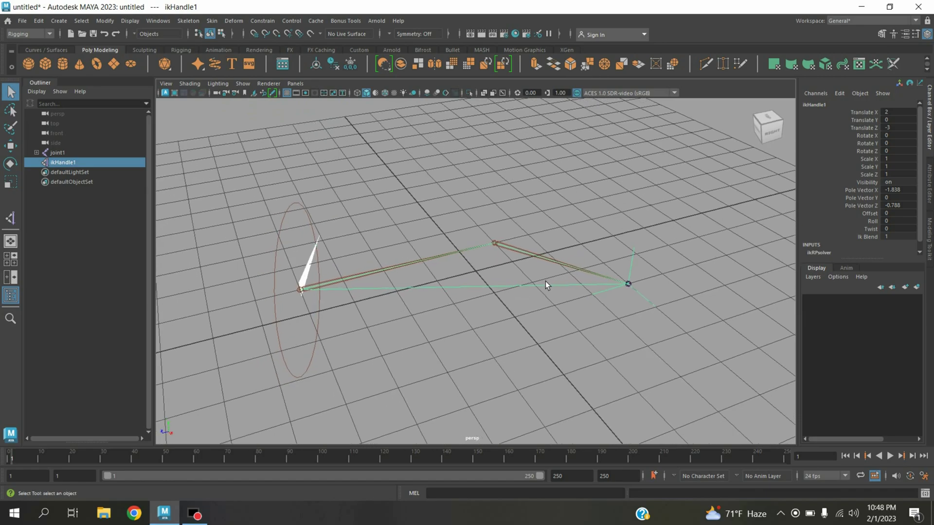
# Expand joint1 and joint2 in the Outliner and select joint1.
pyautogui.click(37, 154)
pyautogui.click(48, 165)
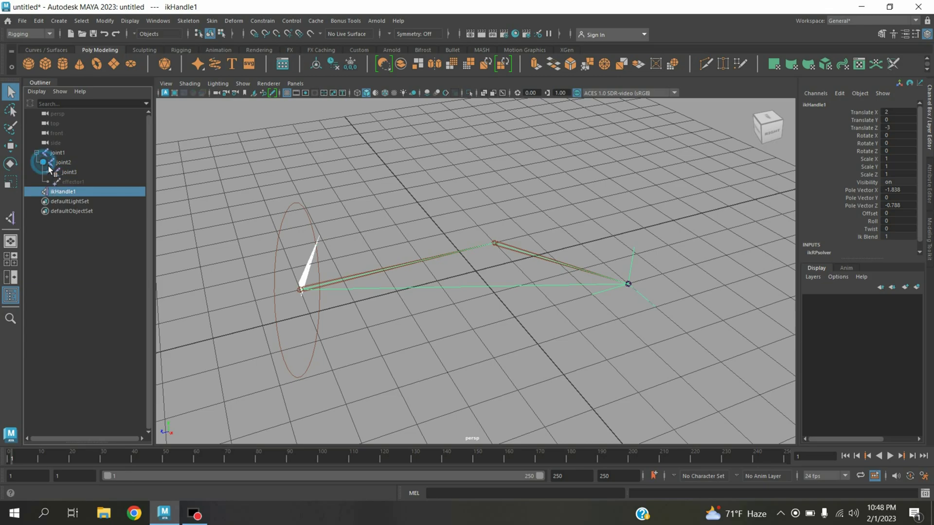
pyautogui.click(59, 154)
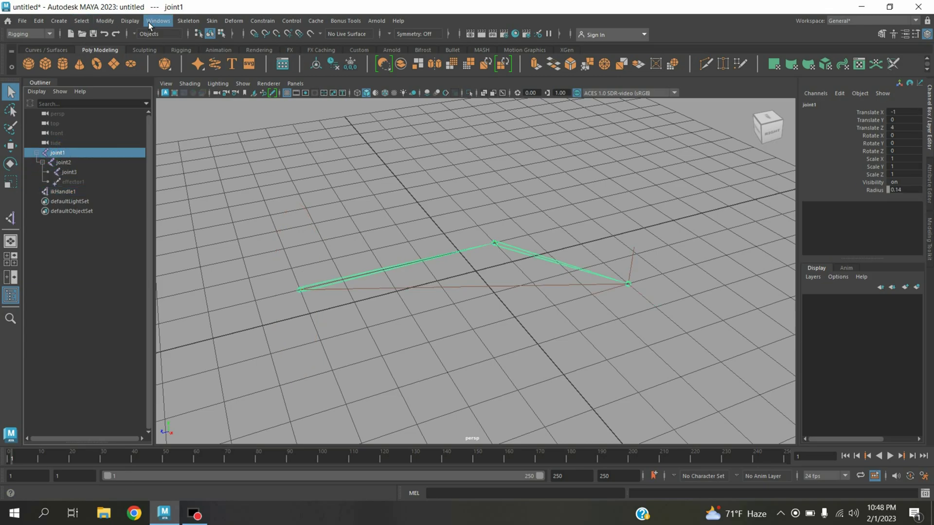
# Convert joint1 to an X-axis muscle capsule as a trial, then undo it.
pyautogui.click(236, 22)
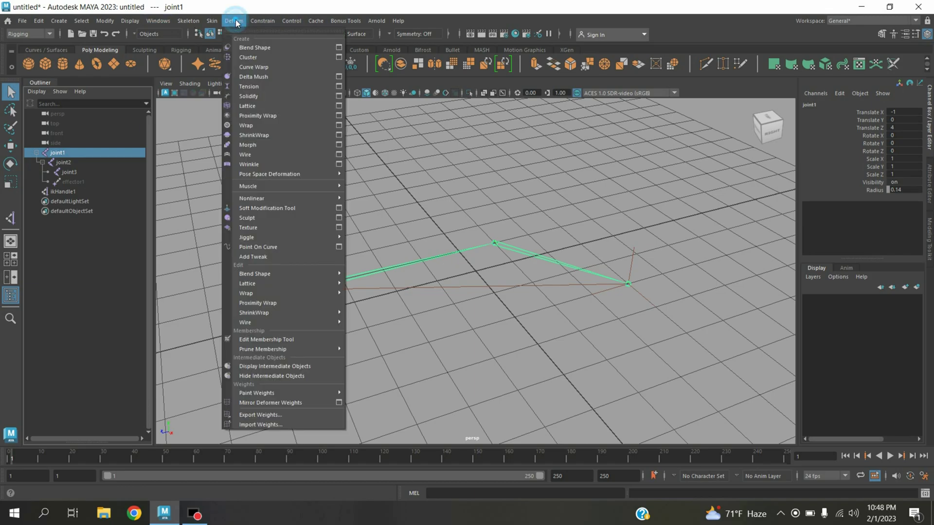
pyautogui.moveTo(294, 184)
pyautogui.moveTo(396, 189)
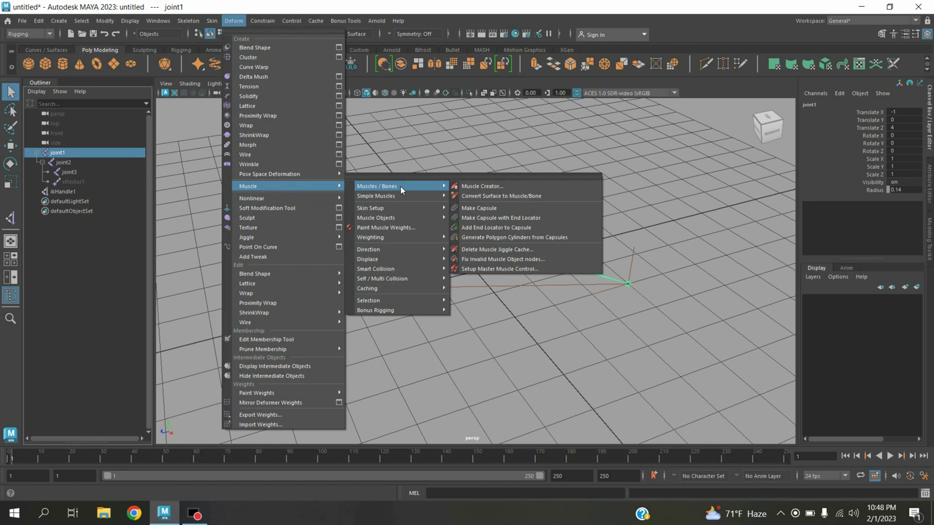
pyautogui.click(495, 197)
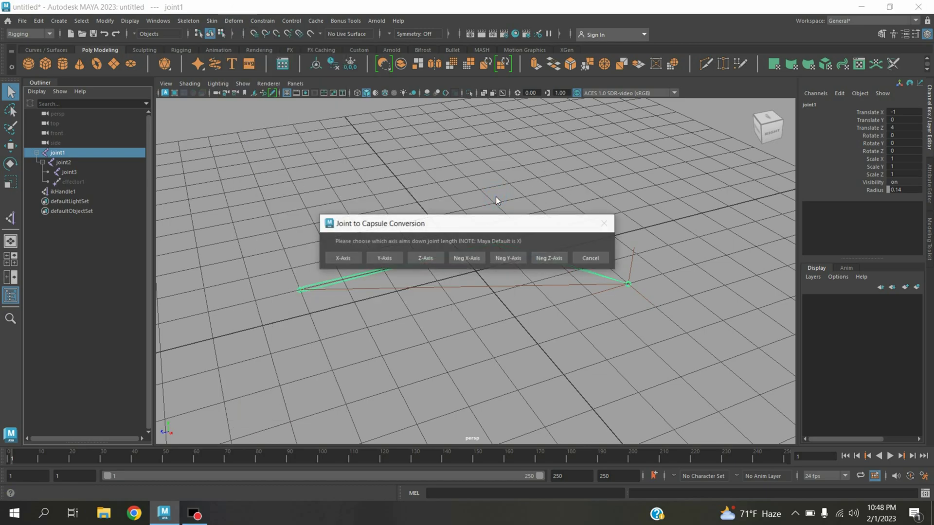
pyautogui.click(332, 259)
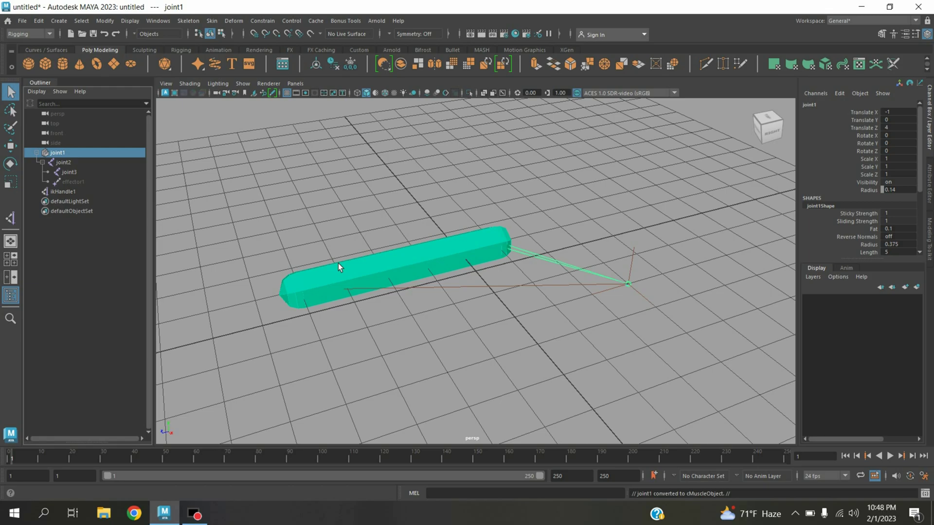
pyautogui.hotkey('ctrl', 'z')
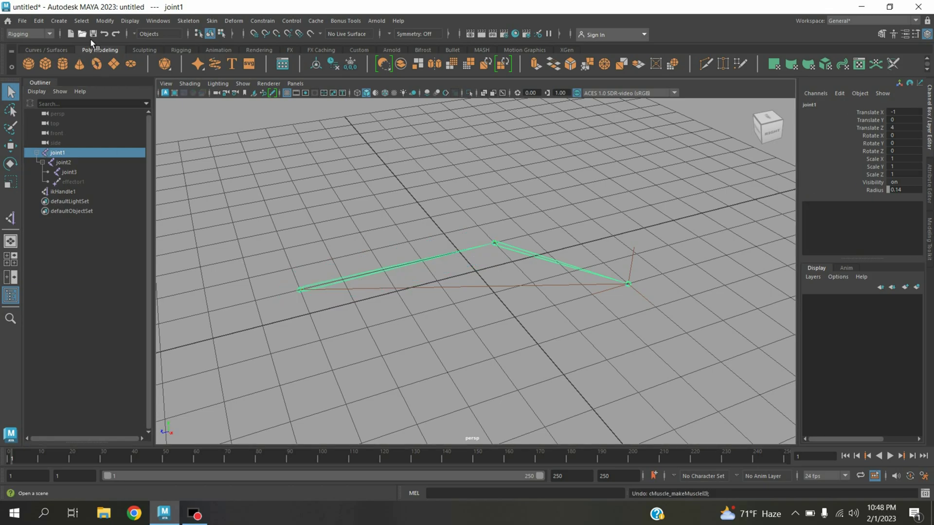
pyautogui.click(88, 22)
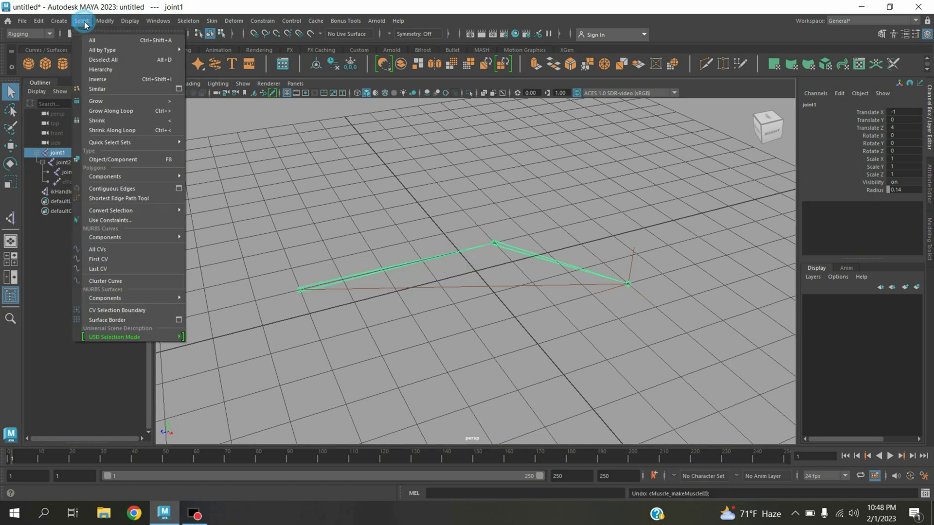
# Select the full joint1 hierarchy and convert it to X-axis muscle capsules.
pyautogui.click(112, 71)
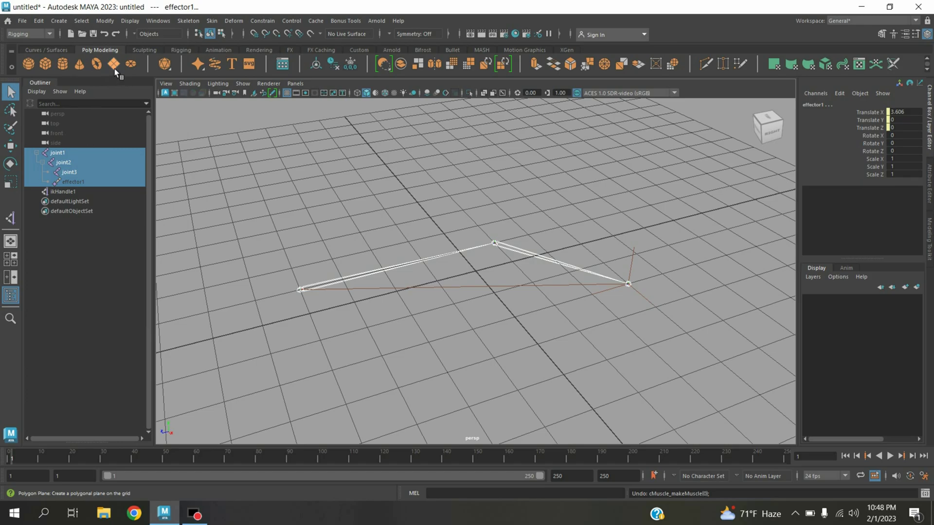
pyautogui.click(233, 21)
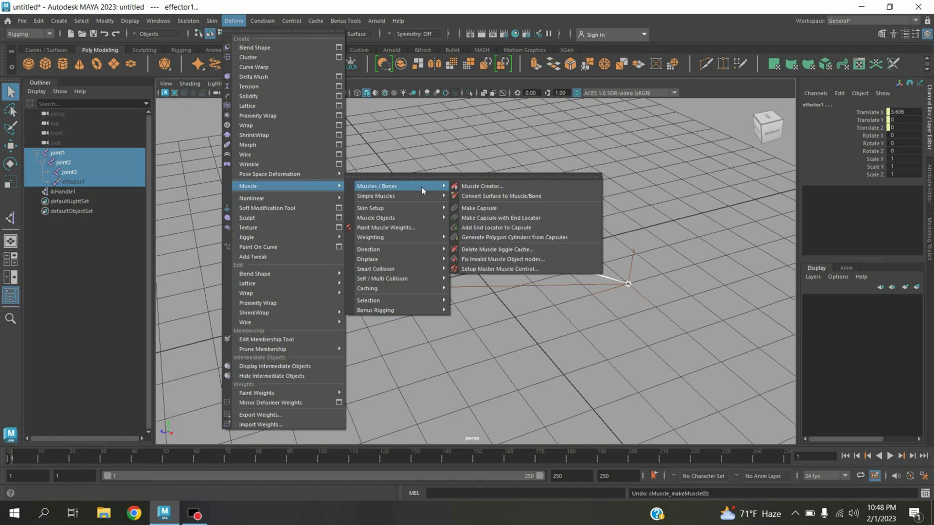
pyautogui.click(488, 197)
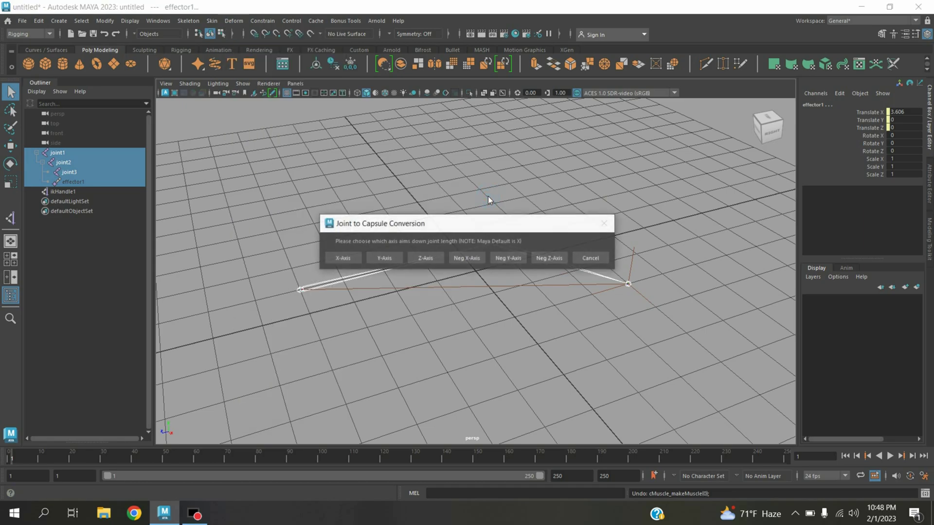
pyautogui.click(334, 258)
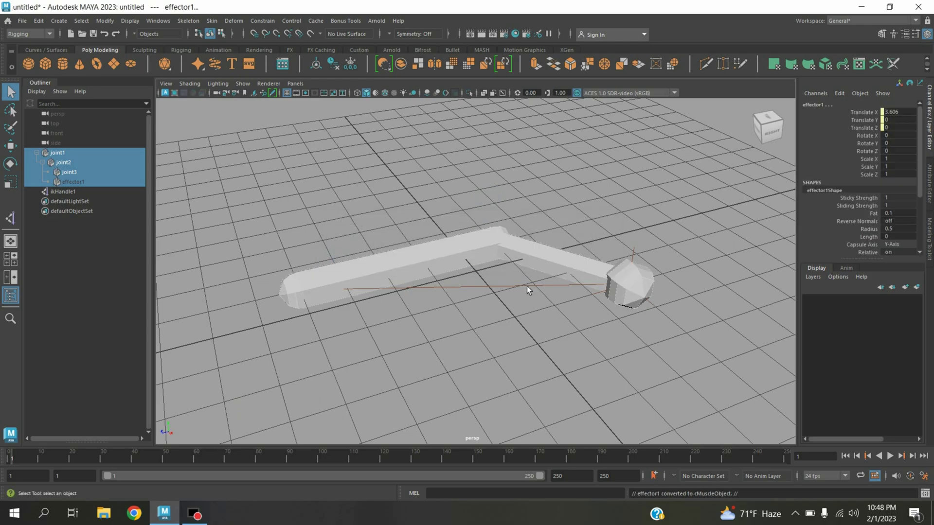
pyautogui.keyDown('alt'); pyautogui.moveTo(507, 303); pyautogui.dragTo(517, 317); pyautogui.keyUp('alt')
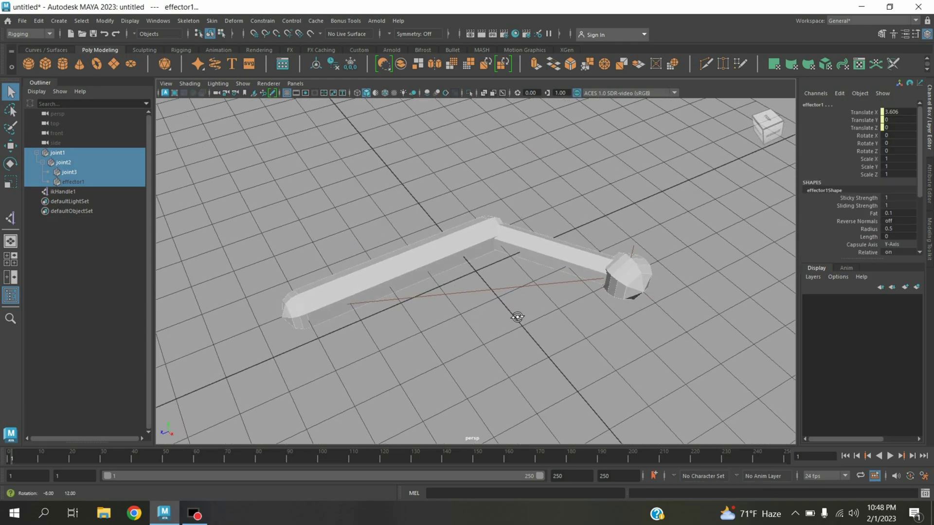
pyautogui.click(409, 272)
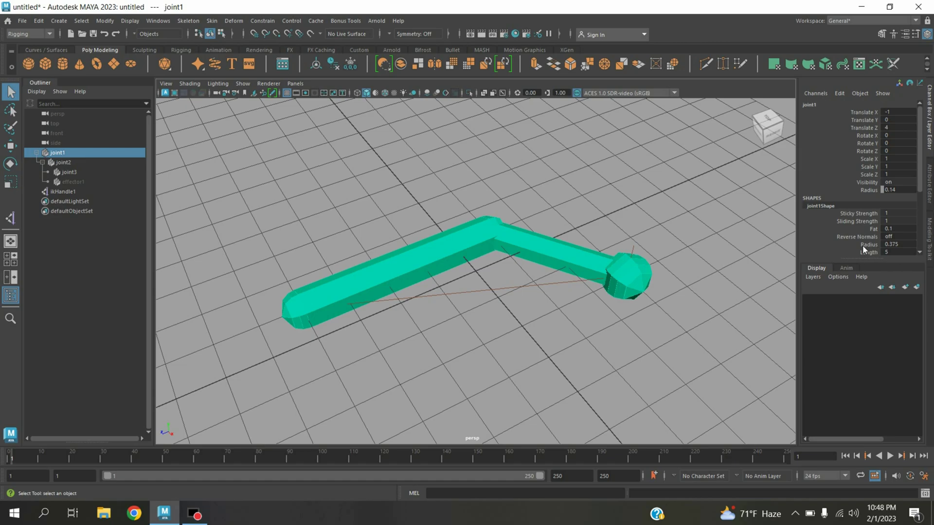
# Change the joint1 capsule radius from 0.375 to 0.12.
pyautogui.scroll(-1, 864, 238)
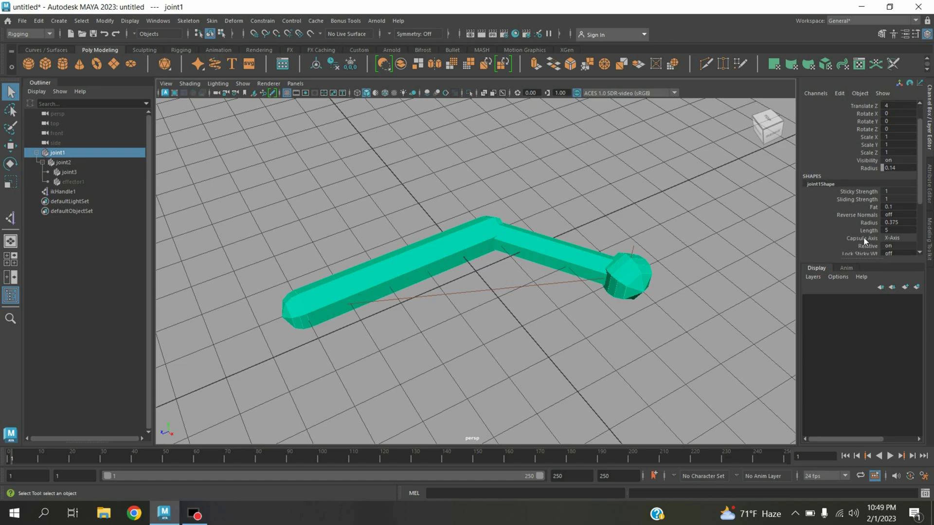
pyautogui.doubleClick(901, 224)
pyautogui.press('BackSpace')
pyautogui.write('.12')
pyautogui.press('Return')
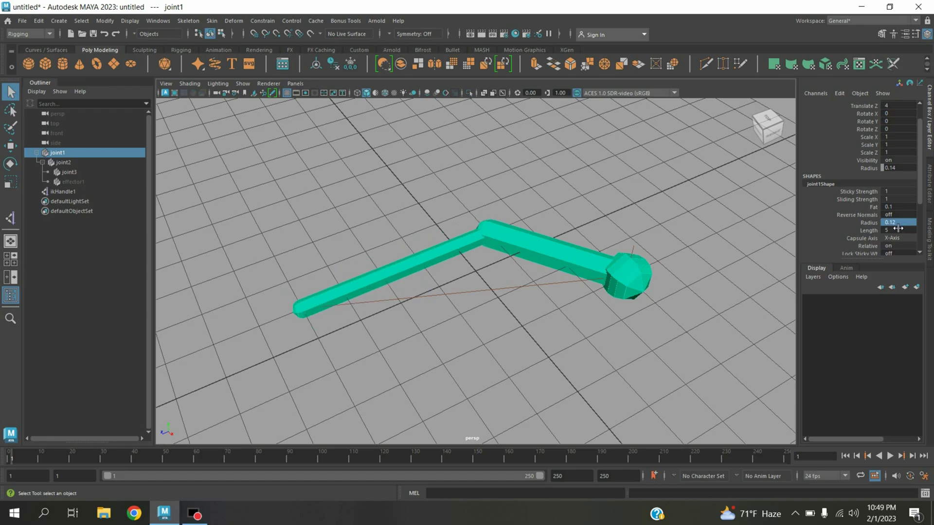
# Select joint2 and change its capsule radius from 0.27 to 0.12.
pyautogui.click(581, 267)
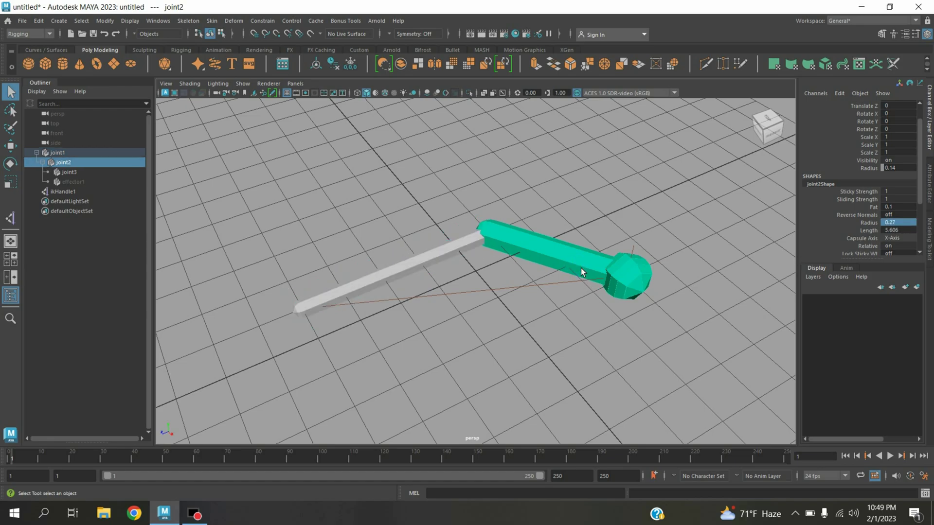
pyautogui.click(640, 281)
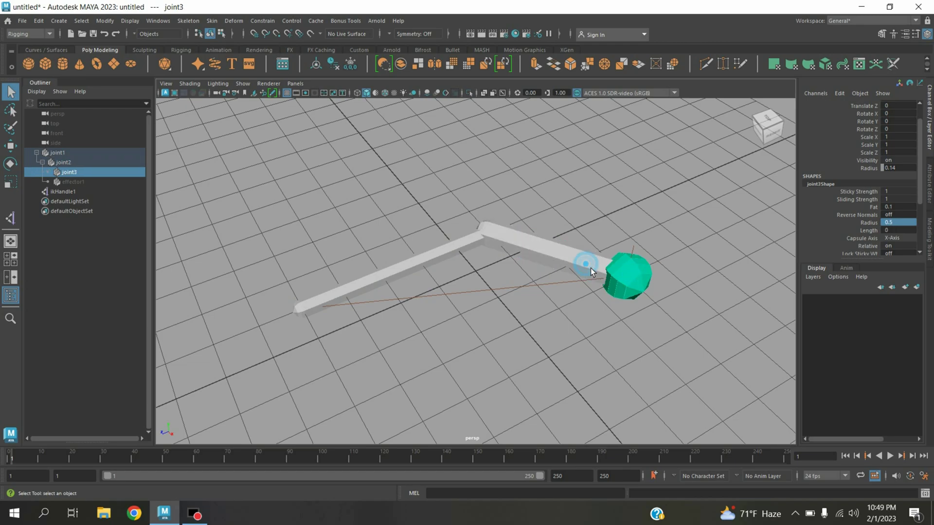
pyautogui.click(573, 267)
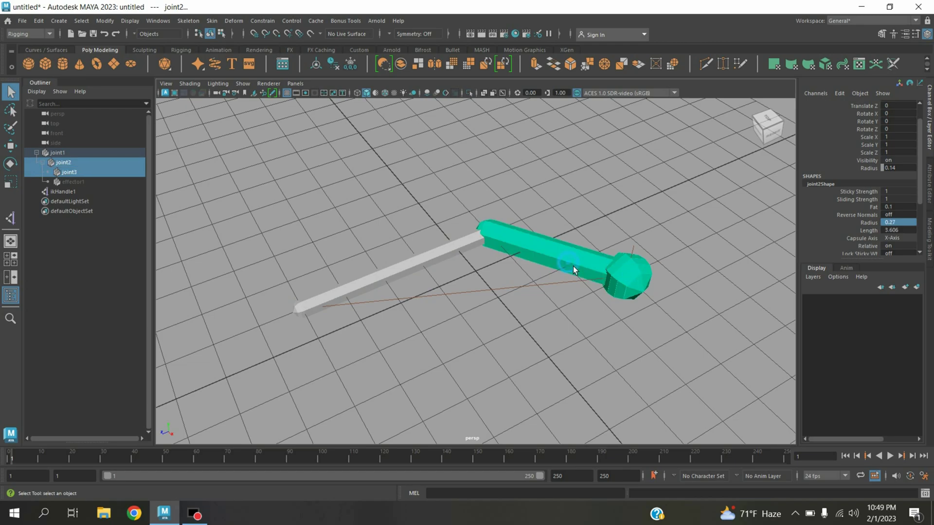
pyautogui.click(893, 222)
pyautogui.press('BackSpace')
pyautogui.write('.12')
pyautogui.press('Return')
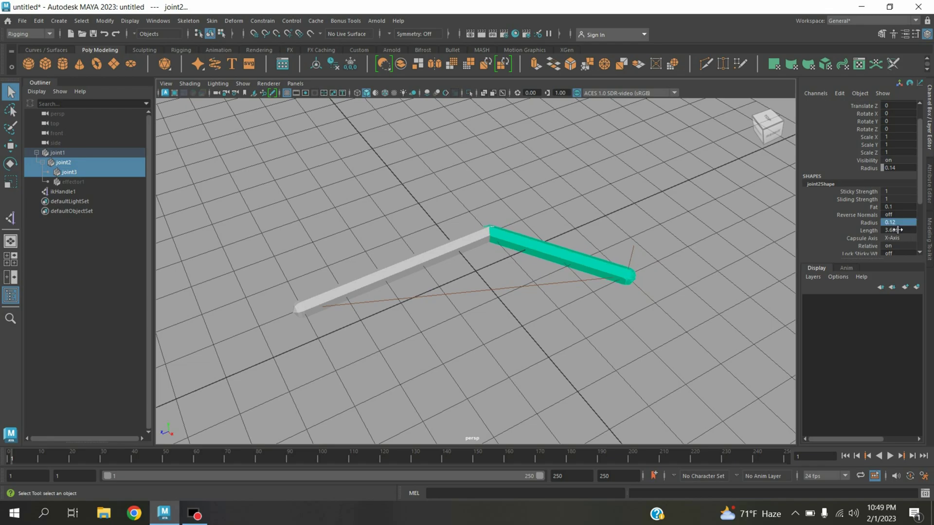
pyautogui.keyDown('alt'); pyautogui.moveTo(557, 303); pyautogui.dragTo(539, 309); pyautogui.keyUp('alt')
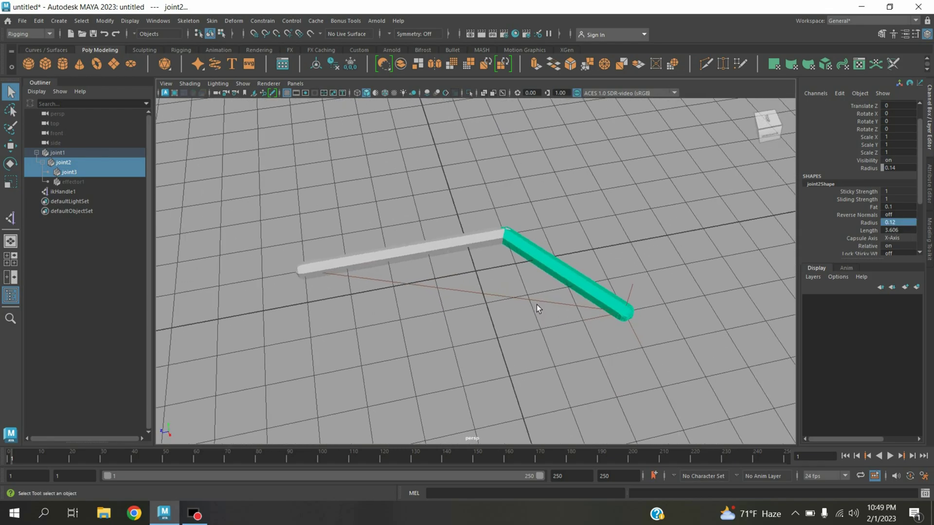
pyautogui.click(437, 253)
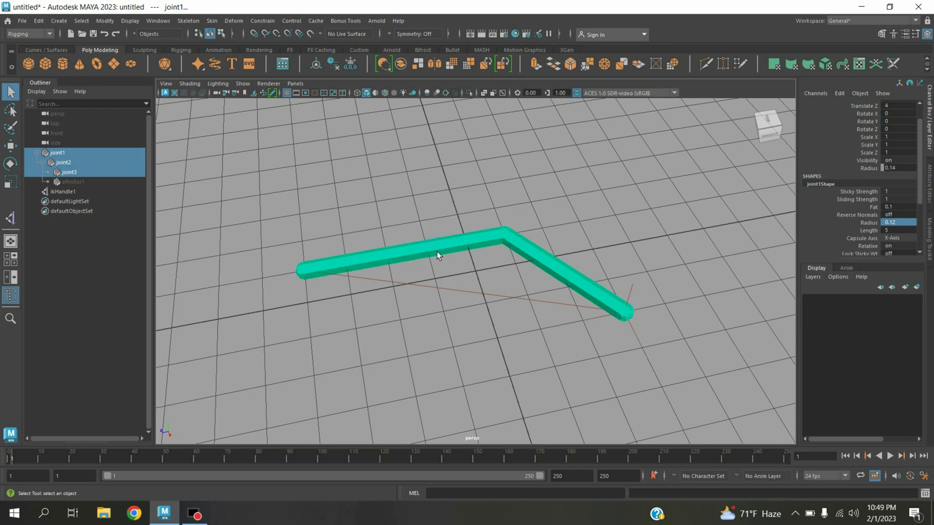
# In Muscle Creator, load joint1 as Attach Start and joint2 as Attach End.
pyautogui.click(240, 21)
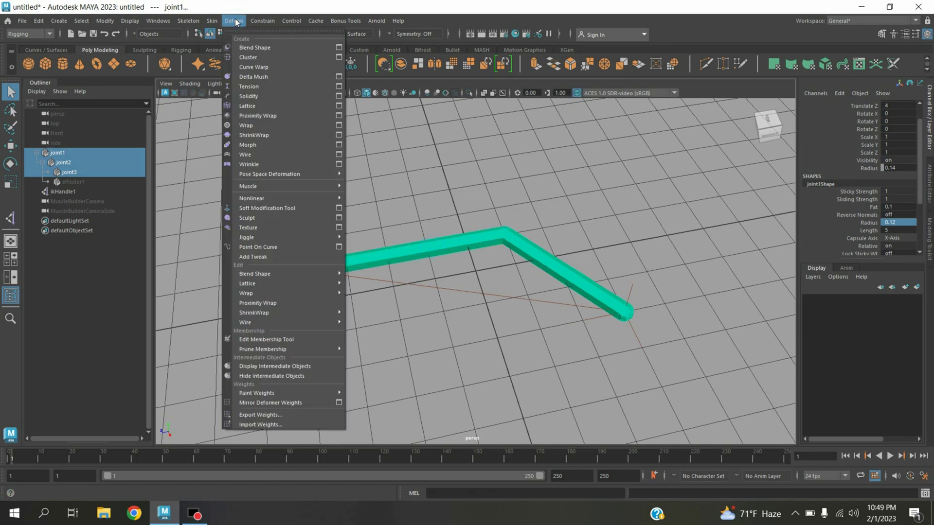
pyautogui.moveTo(302, 186)
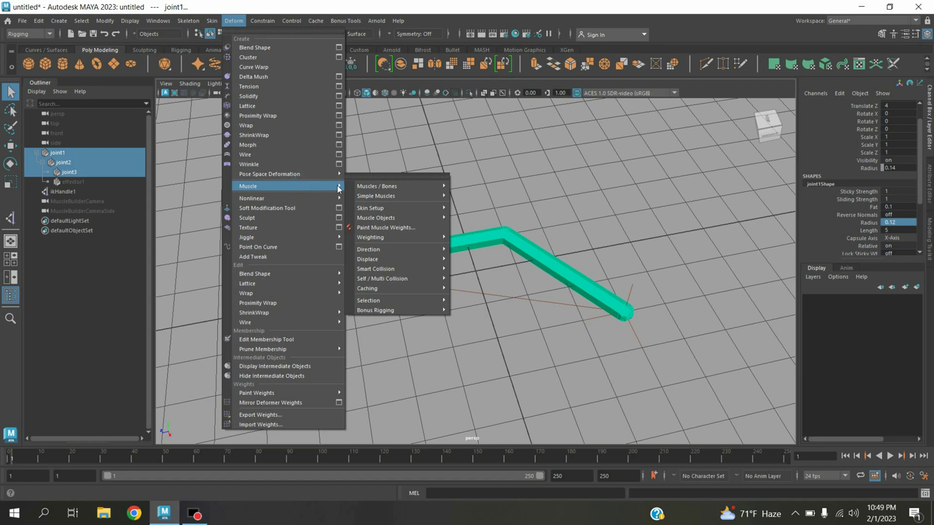
pyautogui.moveTo(417, 186)
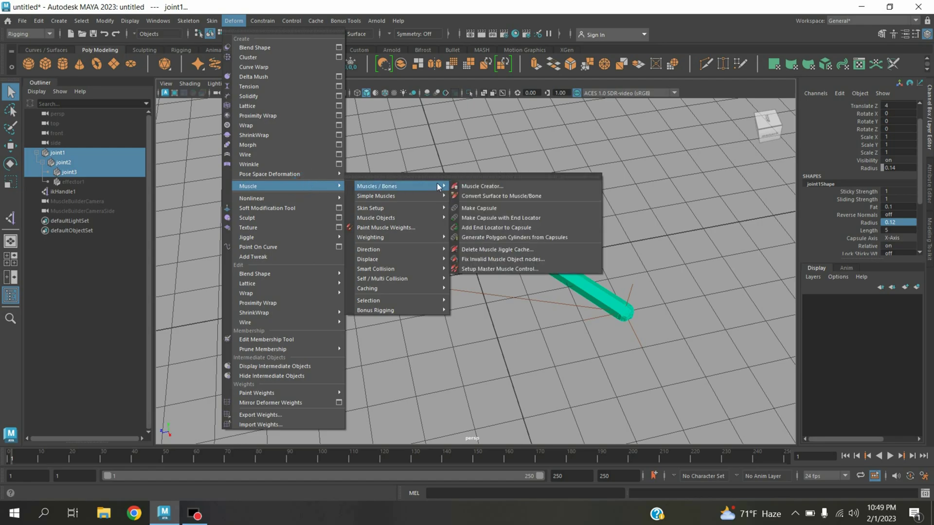
pyautogui.click(472, 187)
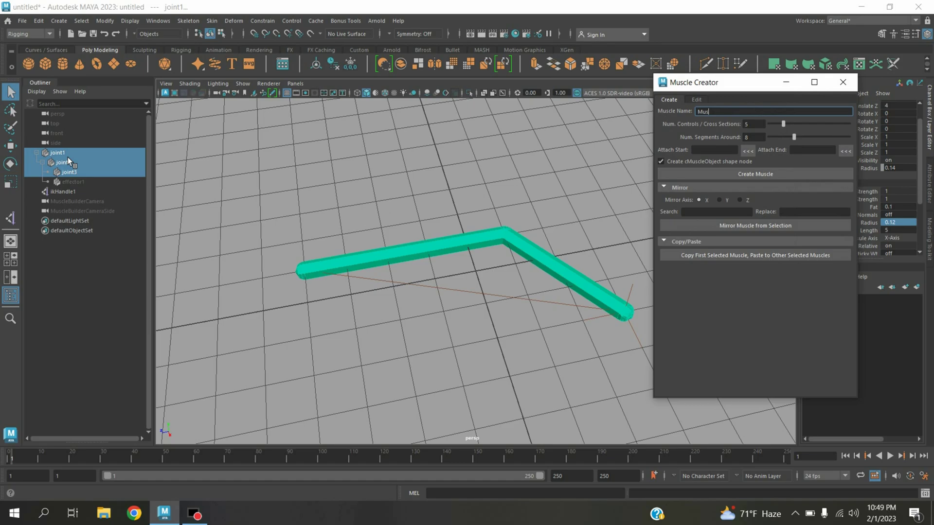
pyautogui.click(419, 252)
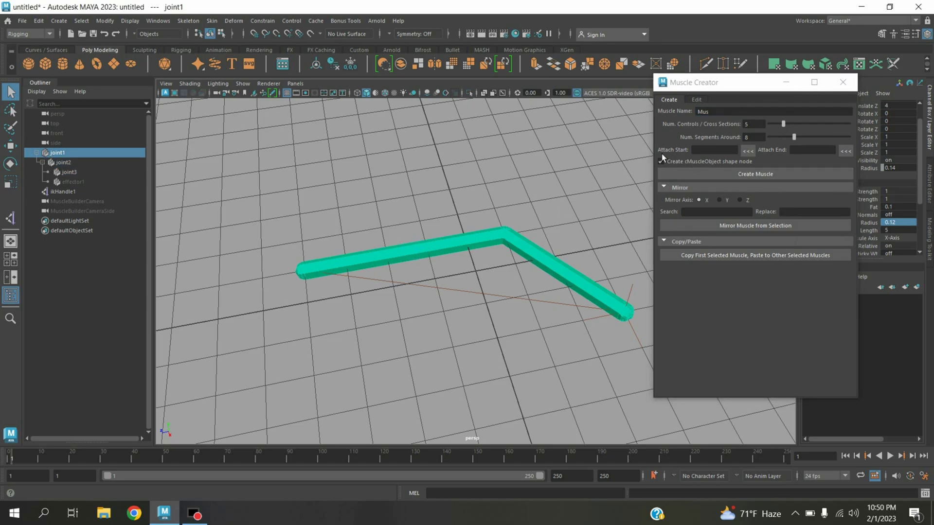
pyautogui.click(748, 151)
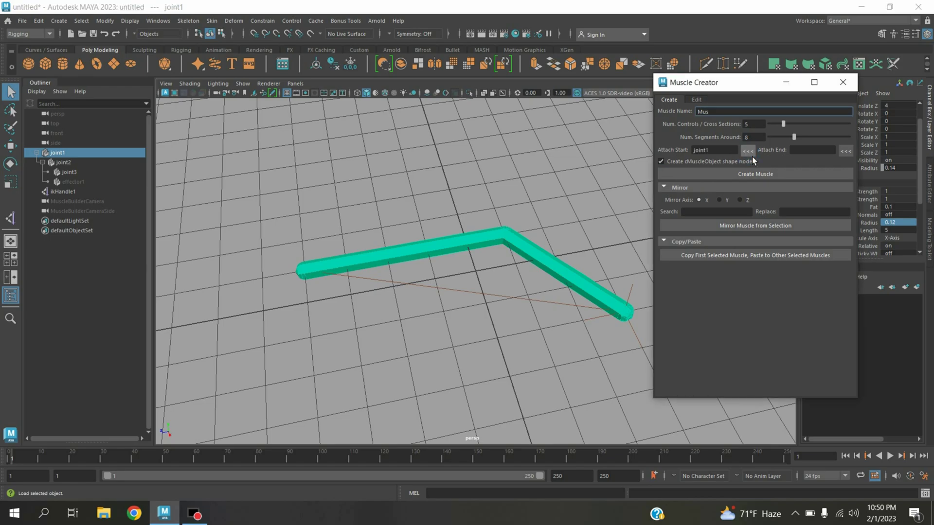
pyautogui.click(562, 275)
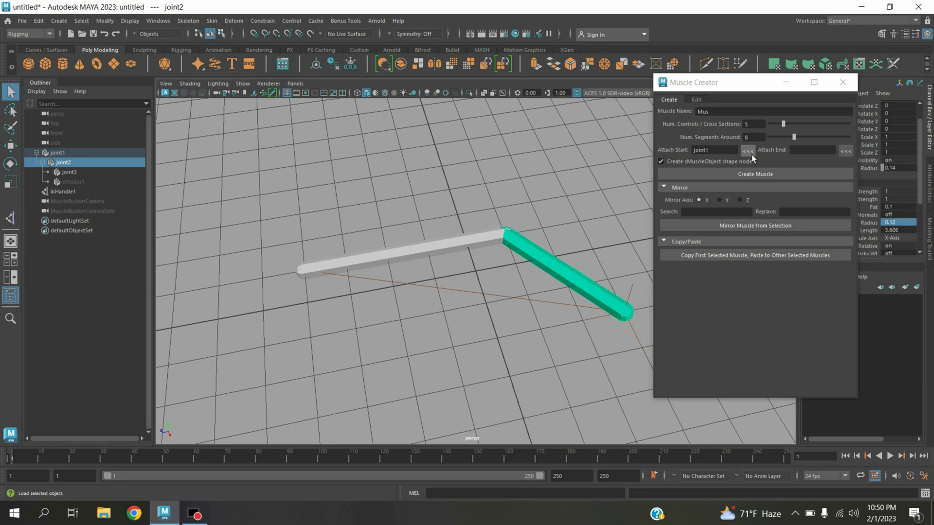
pyautogui.click(845, 152)
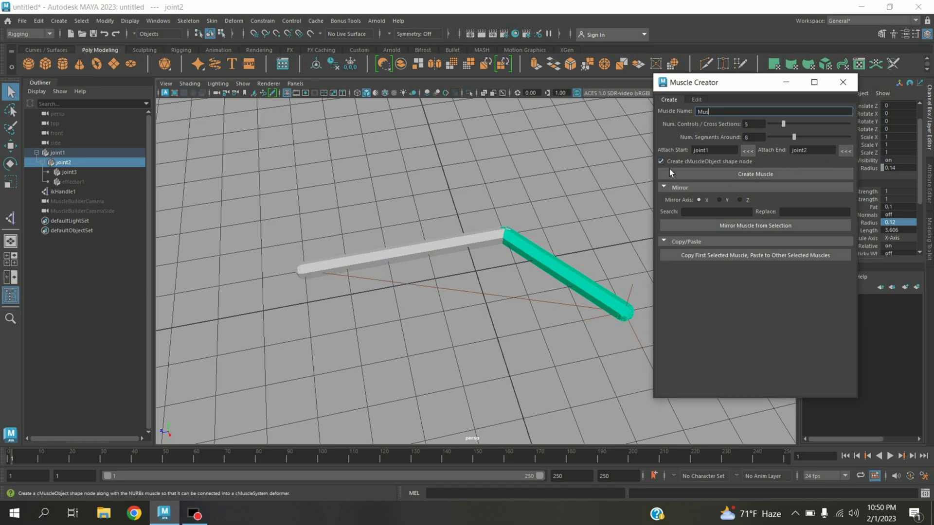
# Name the muscle 'Mus hand' and create it.
pyautogui.doubleClick(711, 111)
pyautogui.click(725, 115)
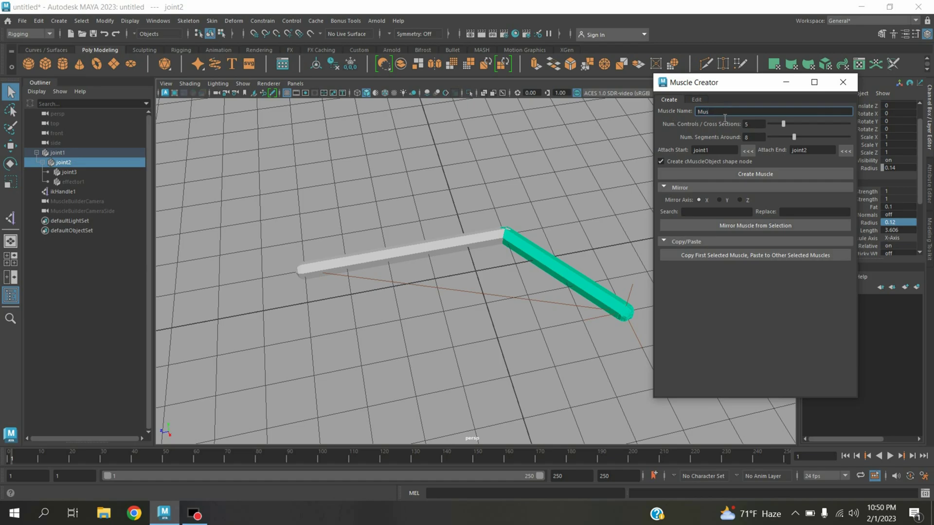
pyautogui.write('hand')
pyautogui.click(747, 180)
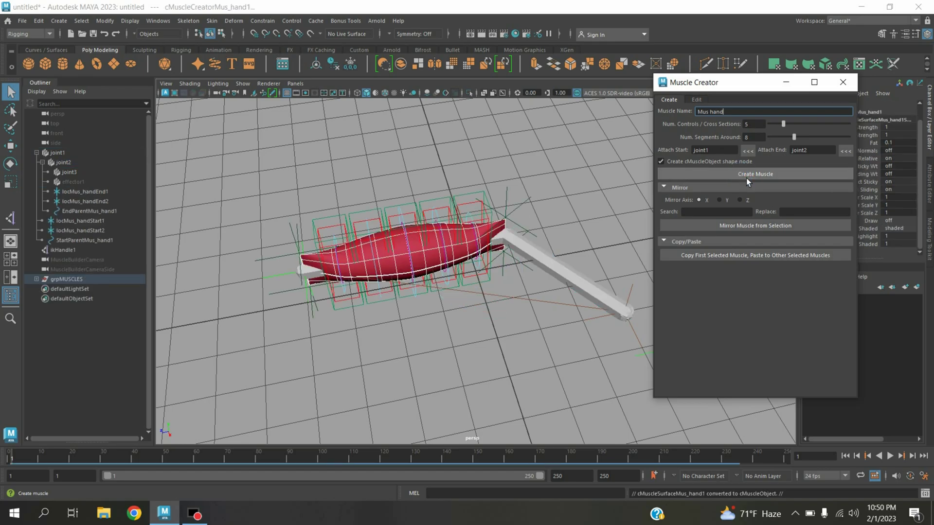
# Move the locMus_handEnd2 and locMus_handEnd1 locators toward the bone to taper the muscle's end.
pyautogui.click(786, 82)
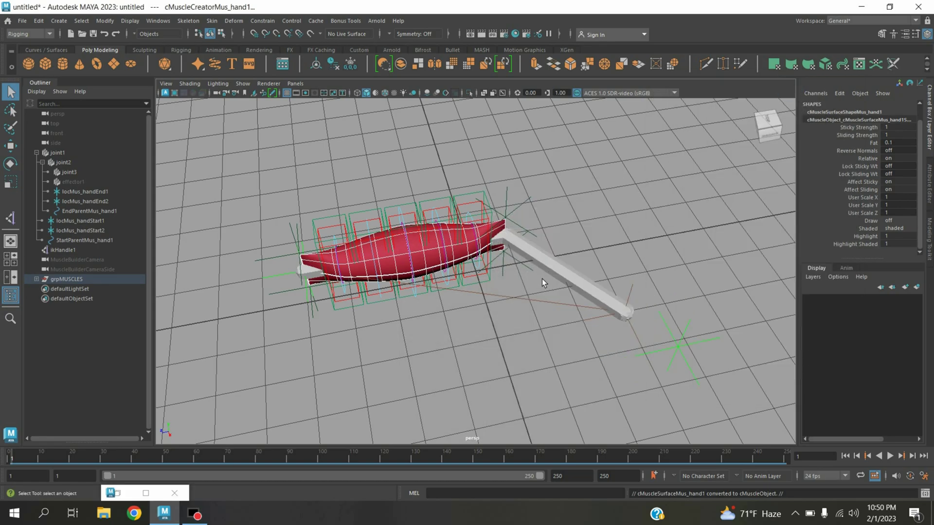
pyautogui.keyDown('alt'); pyautogui.moveTo(562, 276); pyautogui.dragTo(530, 264); pyautogui.keyUp('alt')
pyautogui.scroll(4, 530, 264)
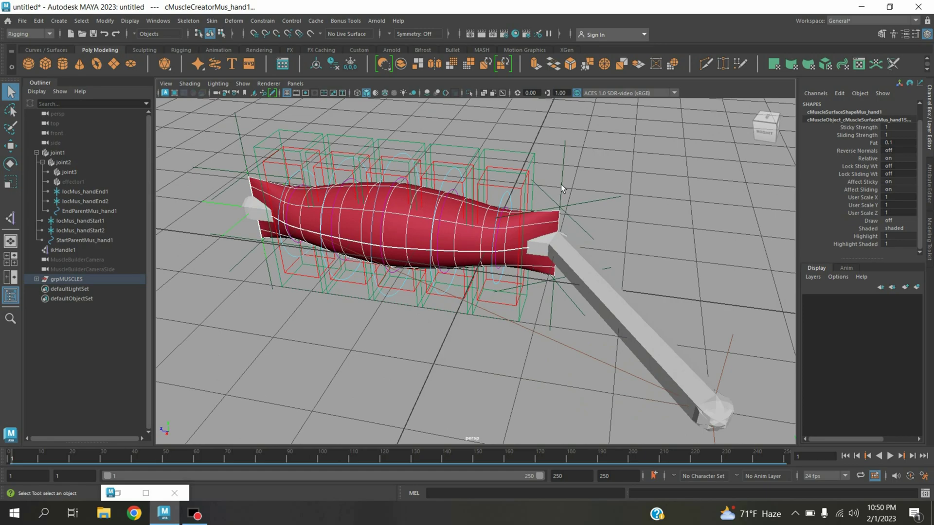
pyautogui.moveTo(578, 193); pyautogui.dragTo(579, 194)
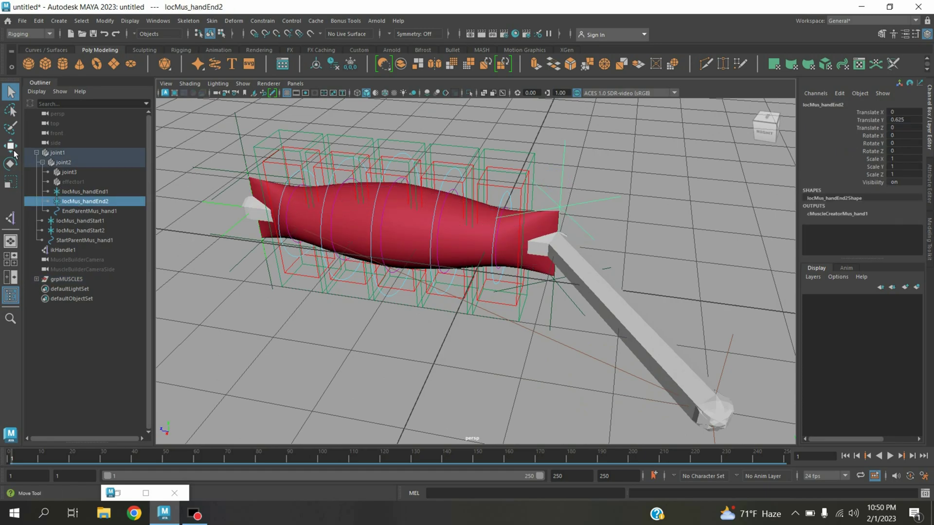
pyautogui.press('w')
pyautogui.moveTo(573, 166); pyautogui.dragTo(577, 193)
pyautogui.keyDown('alt'); pyautogui.moveTo(545, 396); pyautogui.dragTo(546, 360); pyautogui.keyUp('alt')
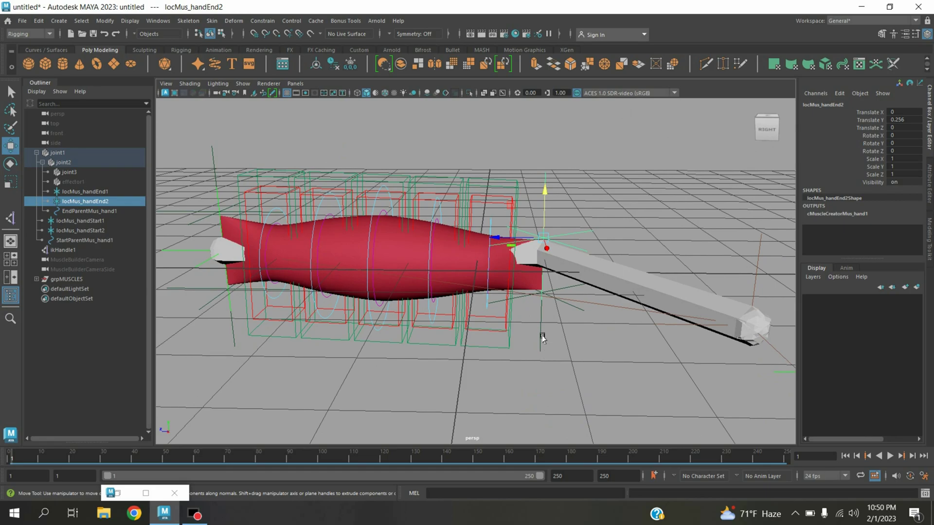
pyautogui.click(550, 291)
pyautogui.moveTo(553, 249); pyautogui.dragTo(585, 271)
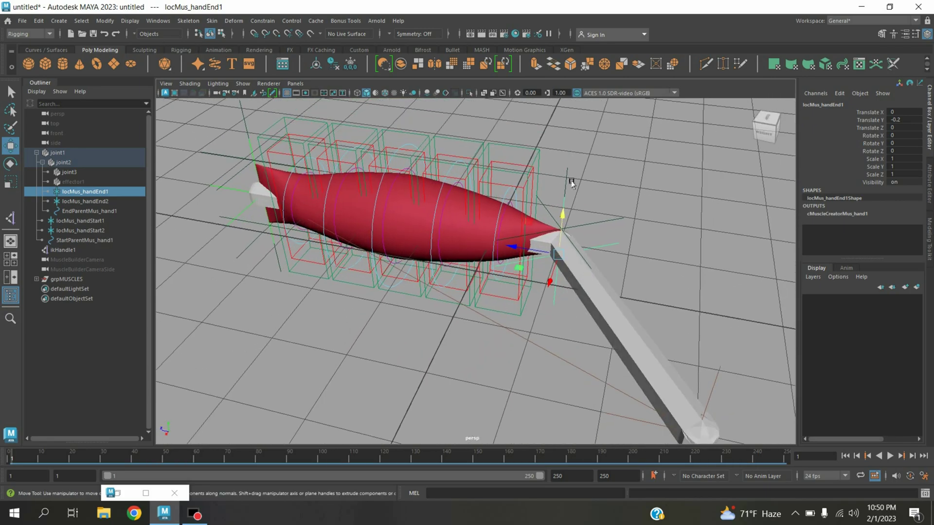
pyautogui.click(576, 187)
pyautogui.moveTo(573, 185); pyautogui.dragTo(567, 197)
# Raise locMus_handStart1 toward the bone so the muscle's start tapers too.
pyautogui.keyDown('alt'); pyautogui.moveTo(503, 344); pyautogui.dragTo(540, 336); pyautogui.keyUp('alt')
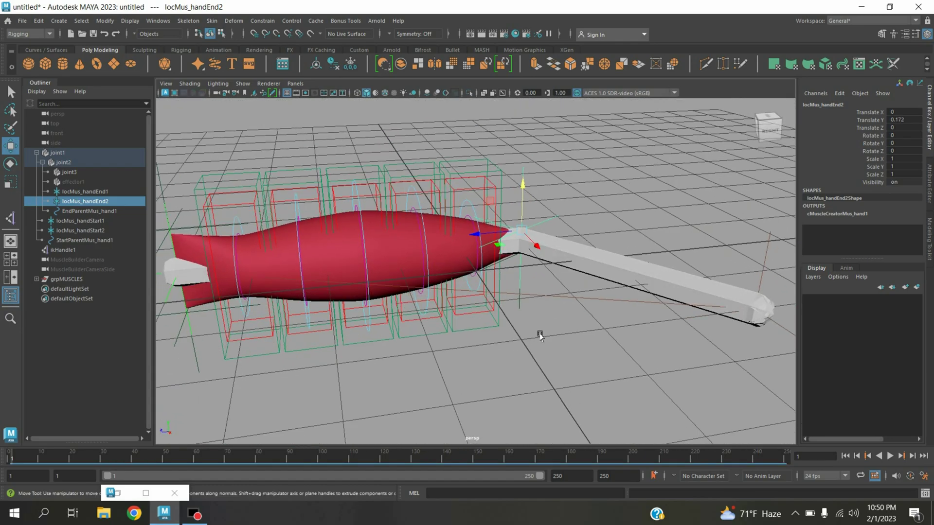
pyautogui.keyDown('alt'); pyautogui.moveTo(434, 346); pyautogui.dragTo(554, 358); pyautogui.keyUp('alt')
pyautogui.moveTo(311, 199); pyautogui.dragTo(311, 233)
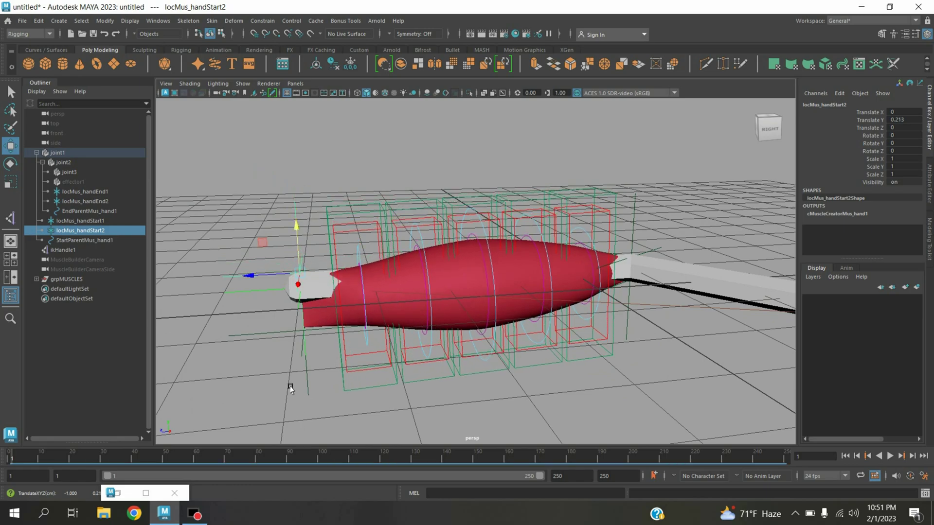
pyautogui.click(314, 389)
pyautogui.moveTo(305, 290); pyautogui.dragTo(312, 261)
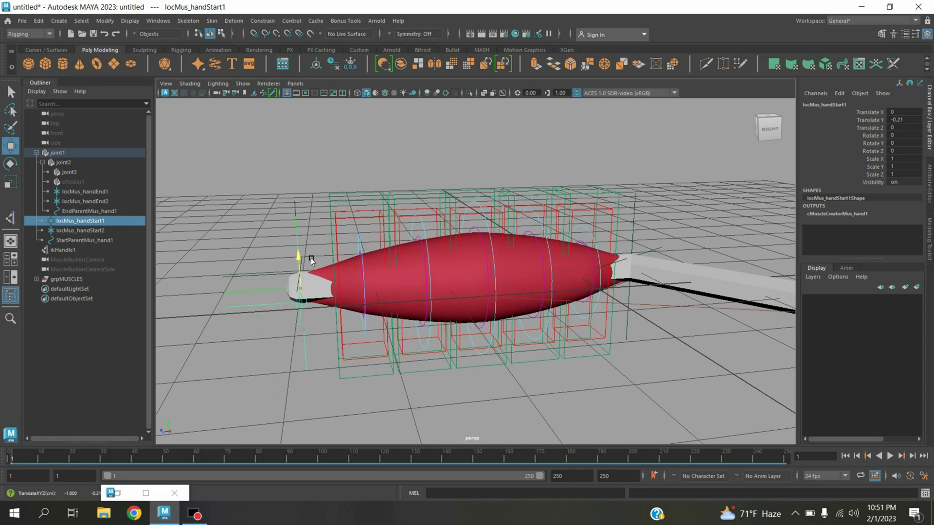
pyautogui.keyDown('alt'); pyautogui.moveTo(511, 327); pyautogui.dragTo(521, 345); pyautogui.keyUp('alt')
pyautogui.scroll(-6, 477, 302)
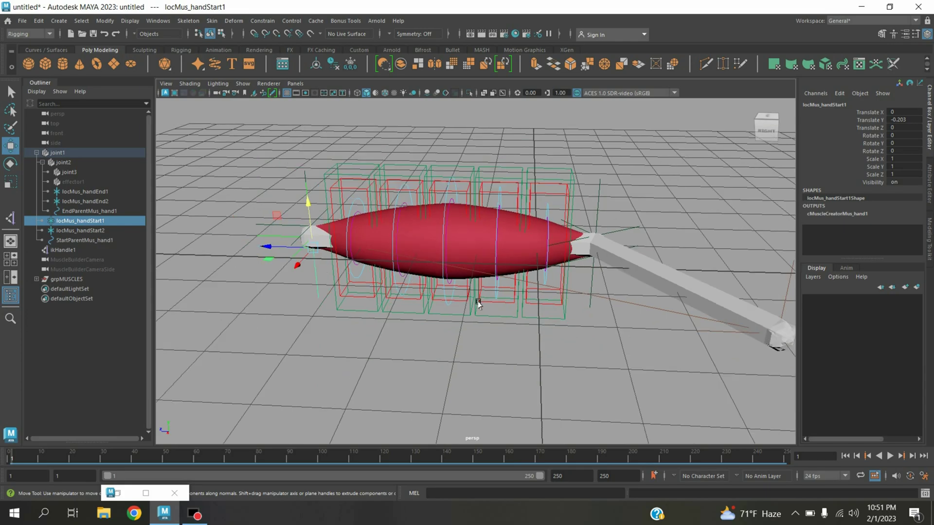
pyautogui.keyDown('alt'); pyautogui.moveTo(477, 302); pyautogui.dragTo(450, 287, button='middle'); pyautogui.keyUp('alt')
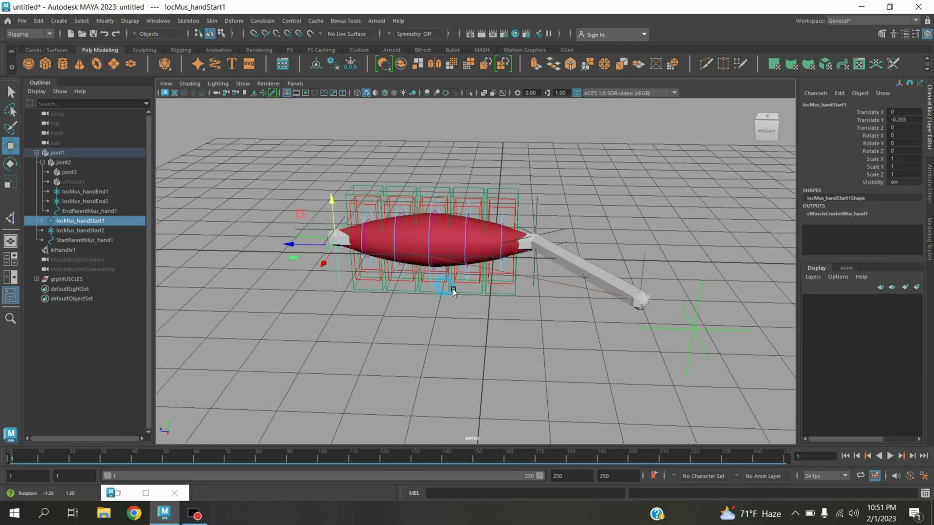
# Store the Mus hand muscle's current shape as its Rest pose, then select ikHandle1.
pyautogui.click(117, 494)
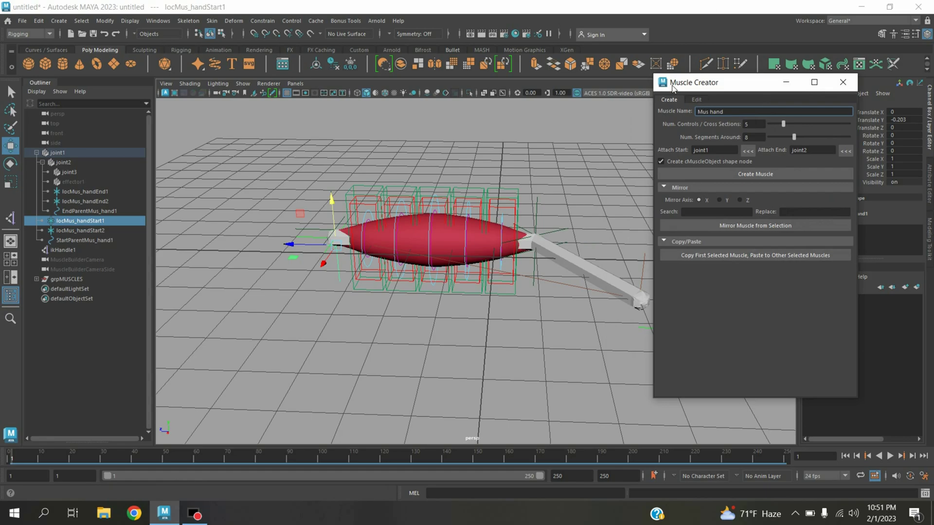
pyautogui.click(697, 100)
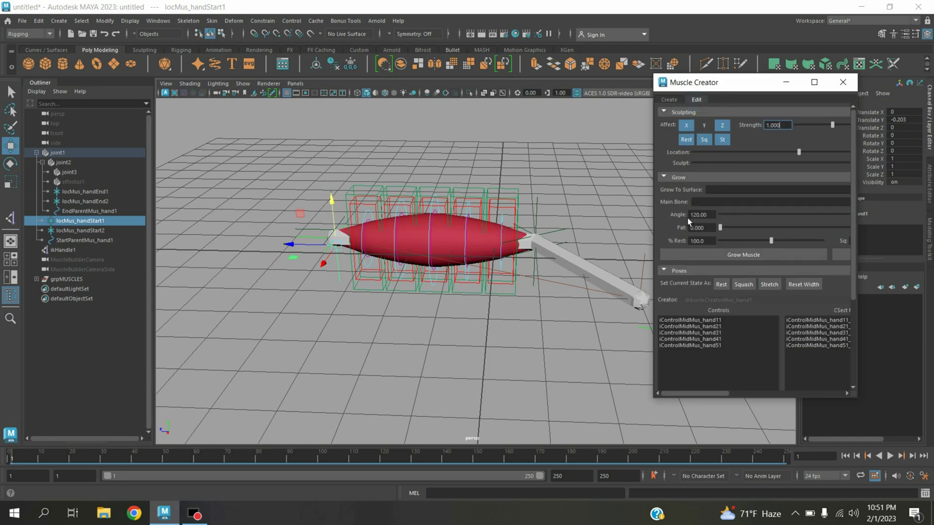
pyautogui.click(728, 288)
pyautogui.click(786, 82)
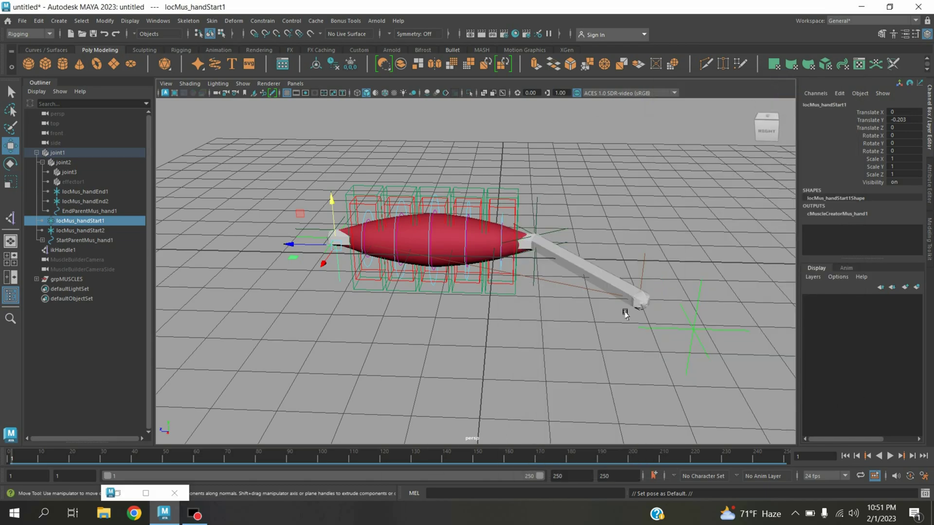
pyautogui.click(63, 251)
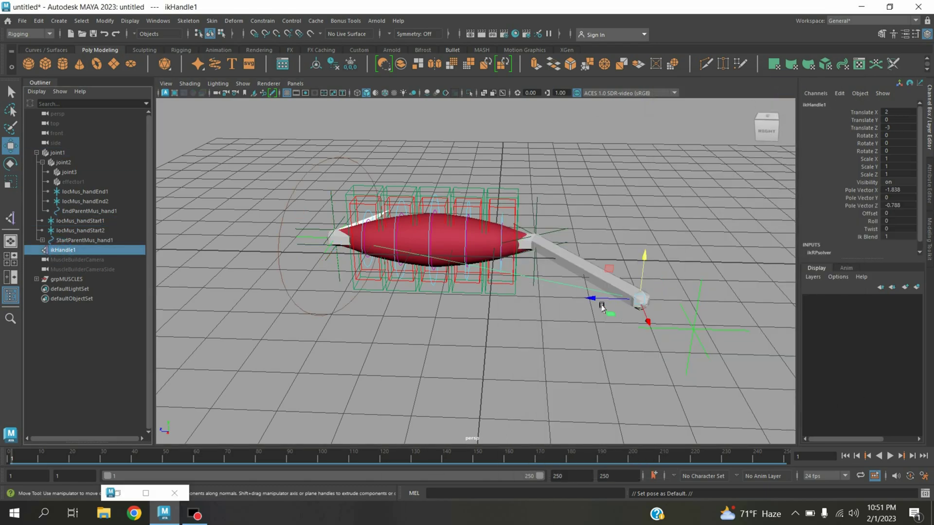
# Bend the arm with ikHandle1, save the Squash pose, then move the handle to Translate Z -3.011.
pyautogui.moveTo(594, 300); pyautogui.dragTo(637, 298)
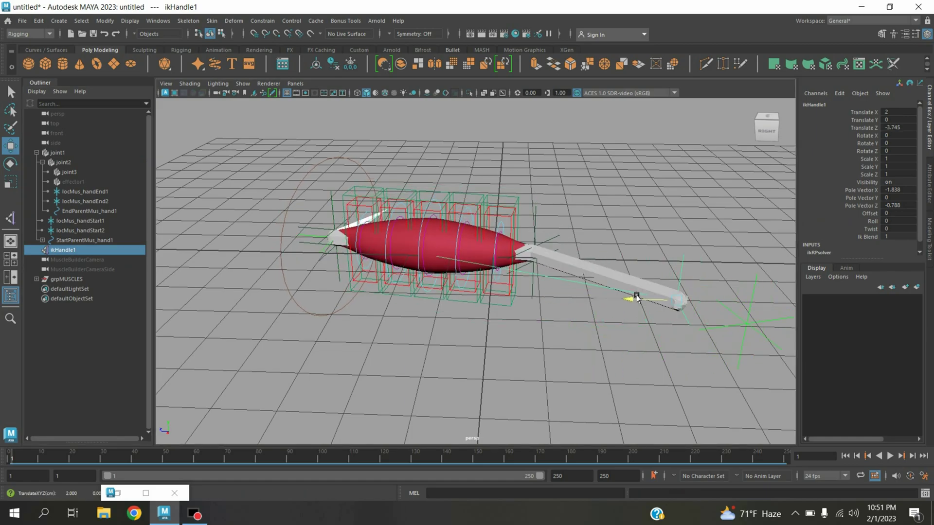
pyautogui.doubleClick(124, 487)
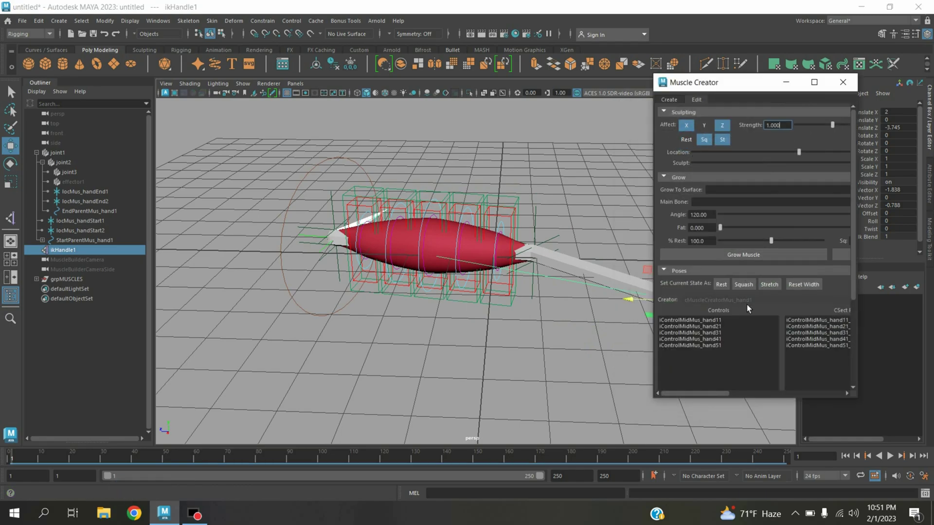
pyautogui.click(753, 287)
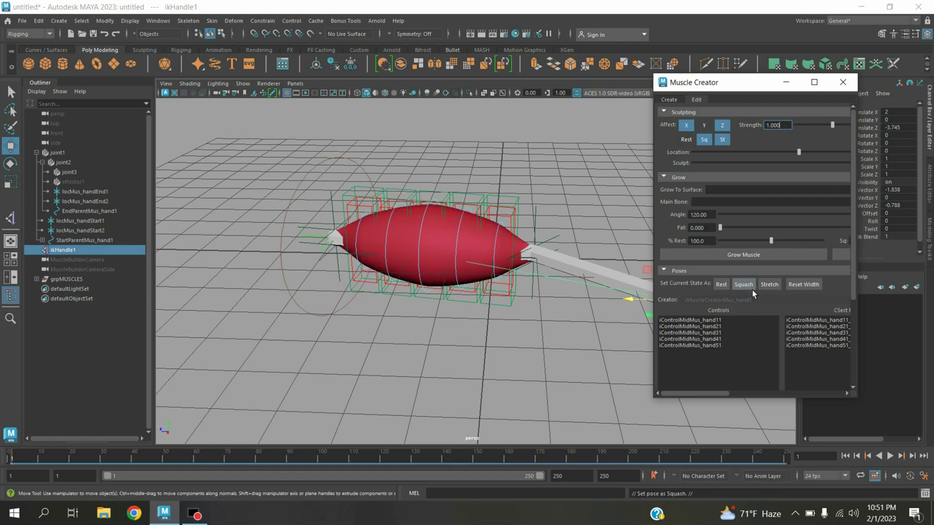
pyautogui.click(787, 85)
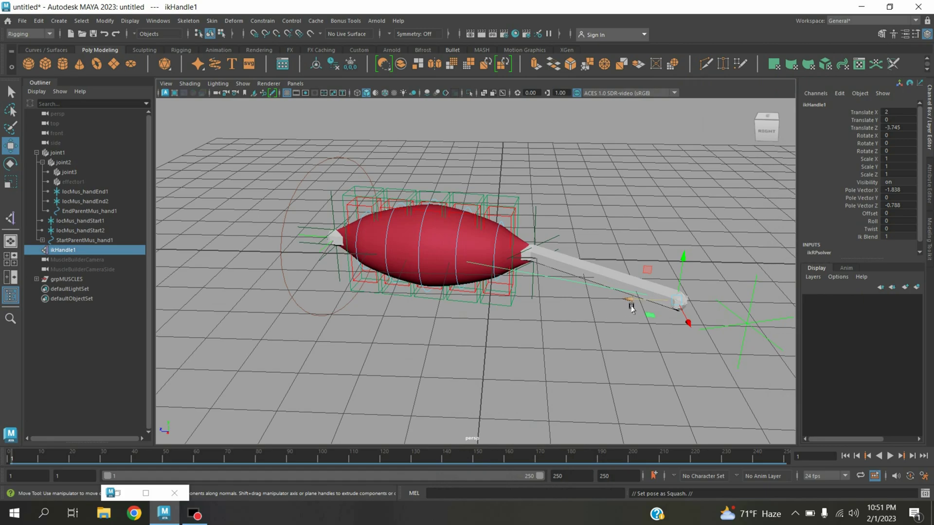
pyautogui.moveTo(636, 306); pyautogui.dragTo(594, 307)
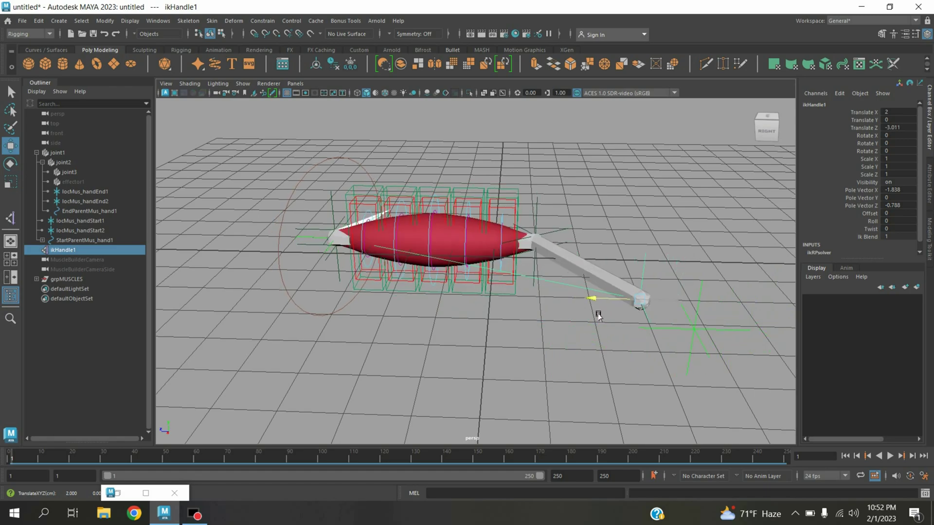
pyautogui.click(127, 495)
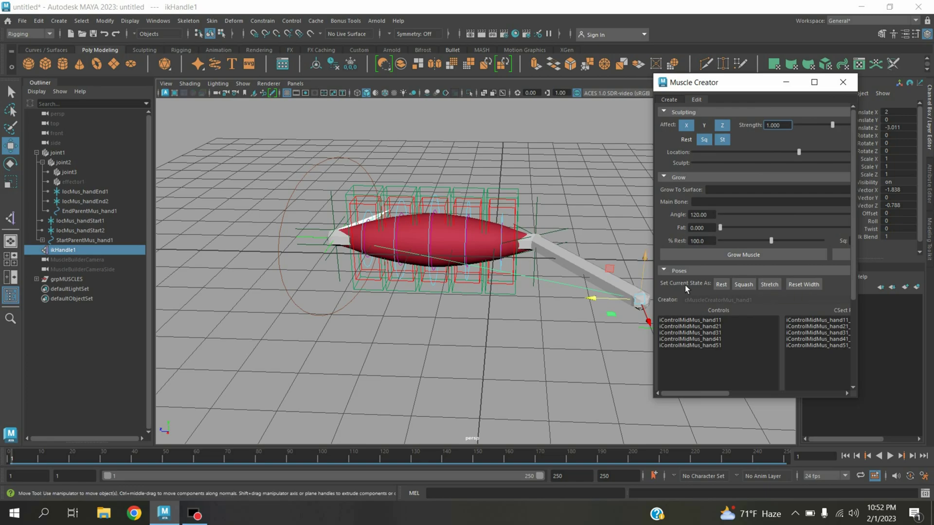
# Save the thinned muscle shape as the Stretch pose in Muscle Creator, then move the window aside.
pyautogui.click(769, 284)
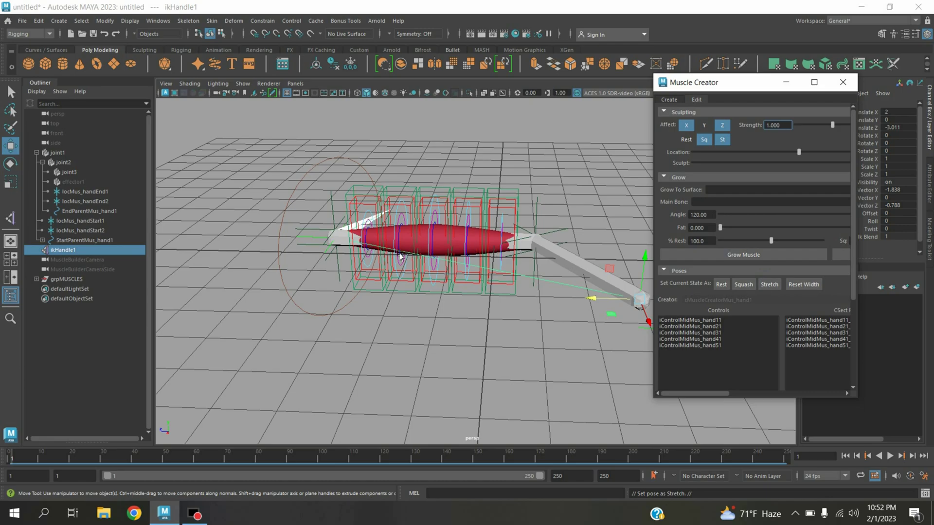
pyautogui.moveTo(750, 84); pyautogui.dragTo(124, 131)
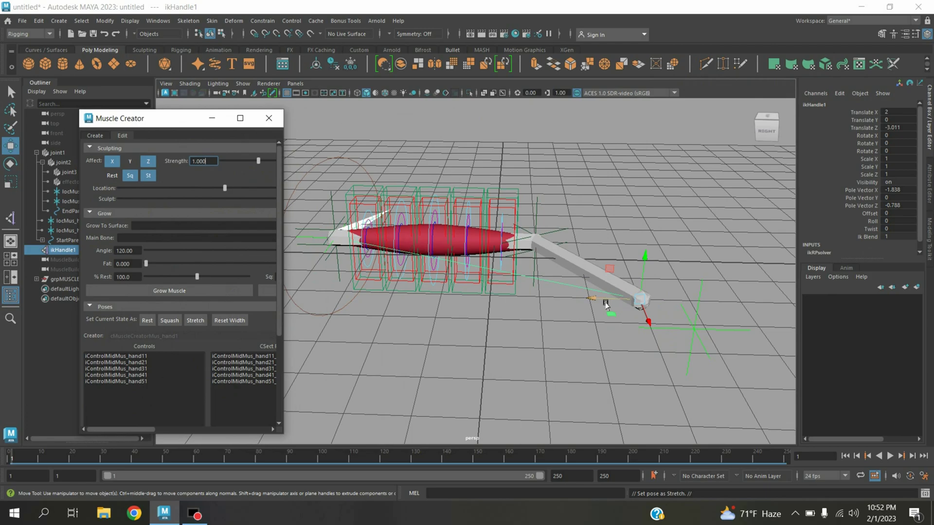